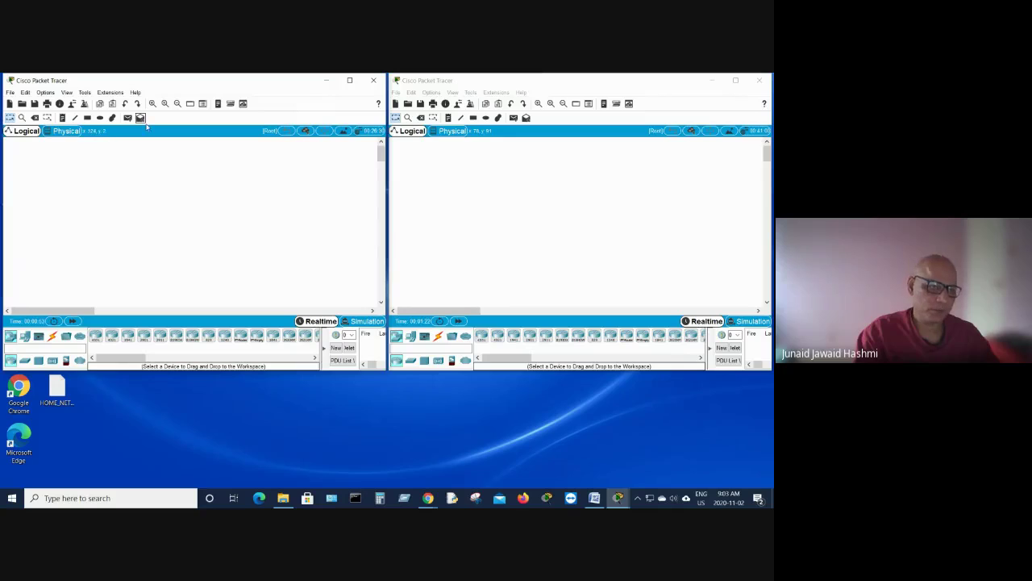
# Step: In the left instance, open the Extensions menu to its Multiuser submenu
pyautogui.click(108, 93)
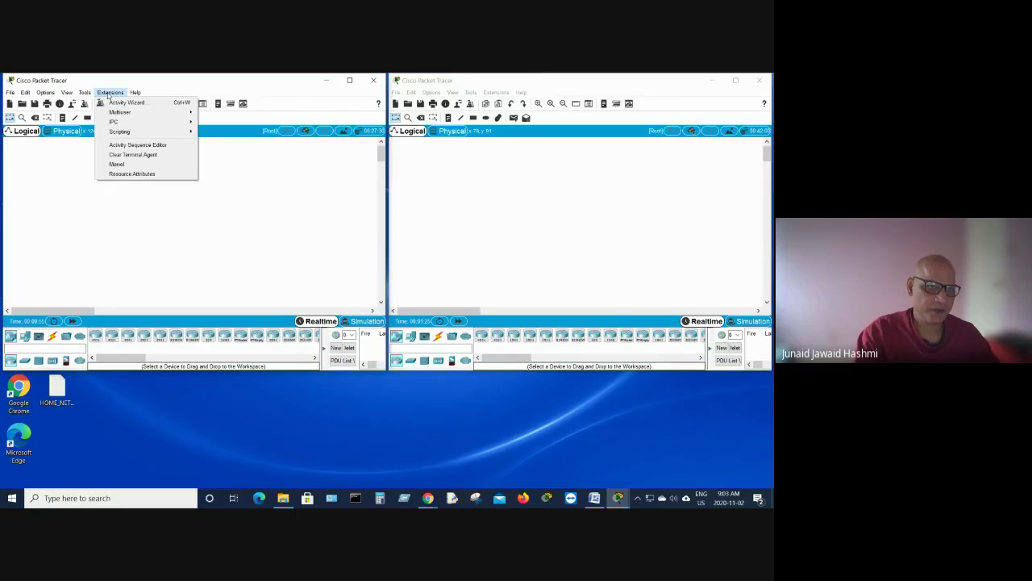
pyautogui.moveTo(110, 113)
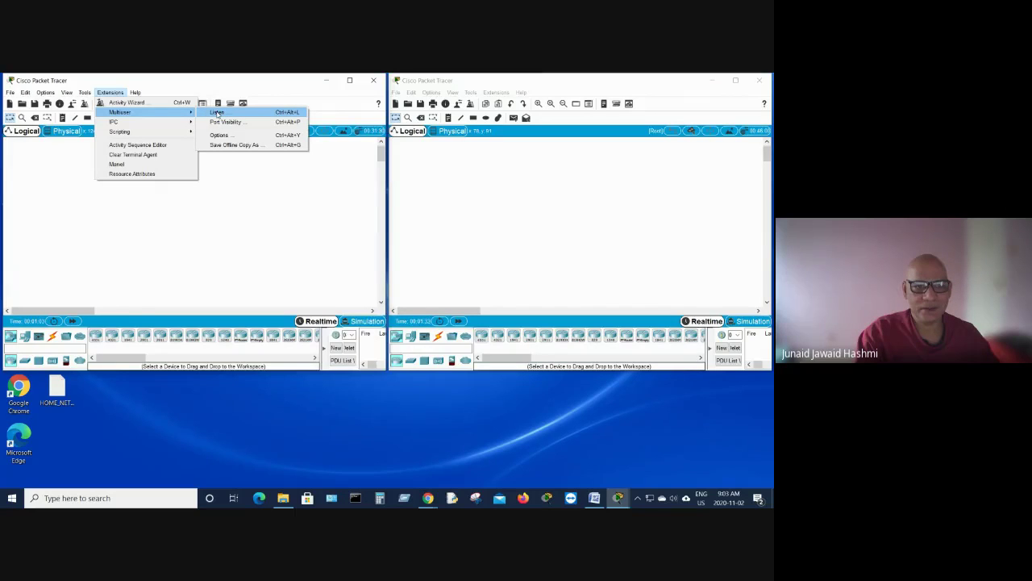
# Step: Open the left instance's Listen settings, move them aside, and check 192.168.2.120 port 38001
pyautogui.click(217, 113)
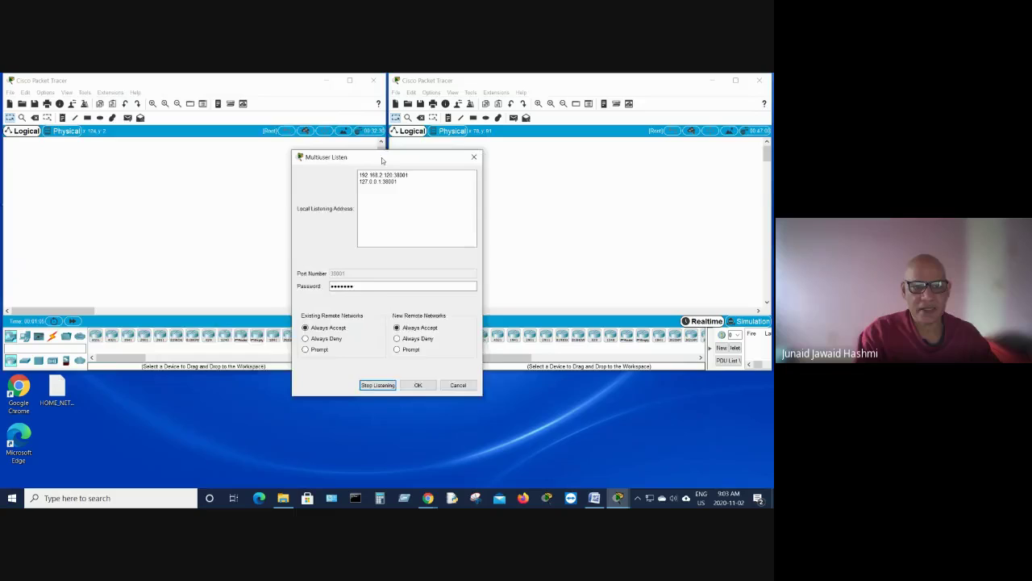
pyautogui.moveTo(382, 161); pyautogui.dragTo(184, 120)
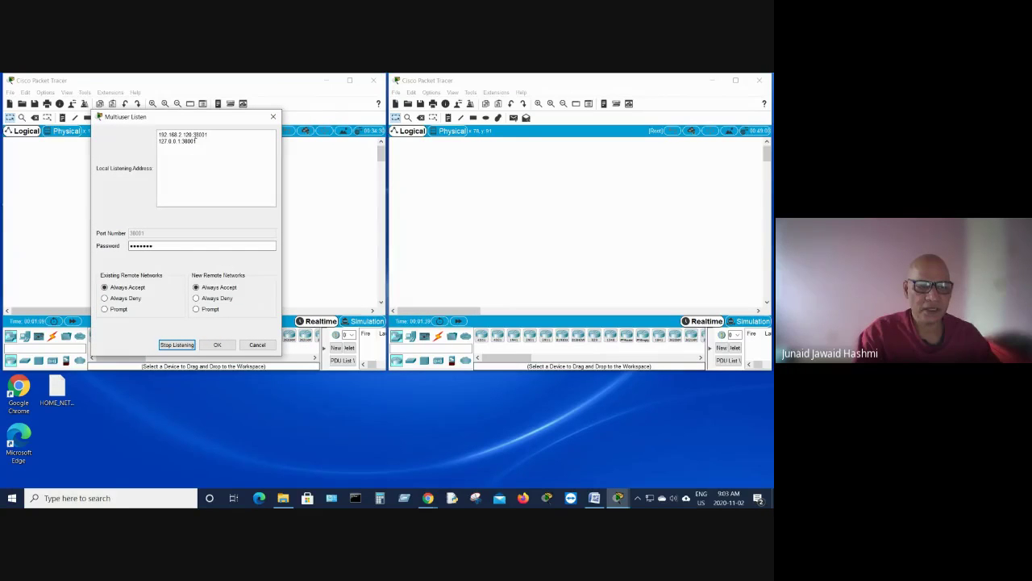
pyautogui.moveTo(159, 135); pyautogui.dragTo(191, 135)
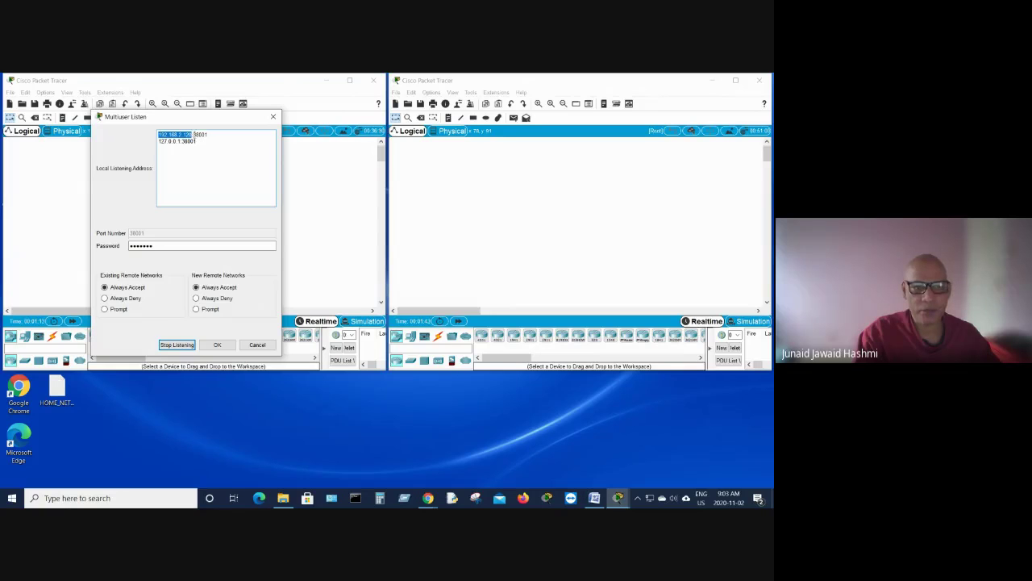
pyautogui.moveTo(194, 135); pyautogui.dragTo(209, 135)
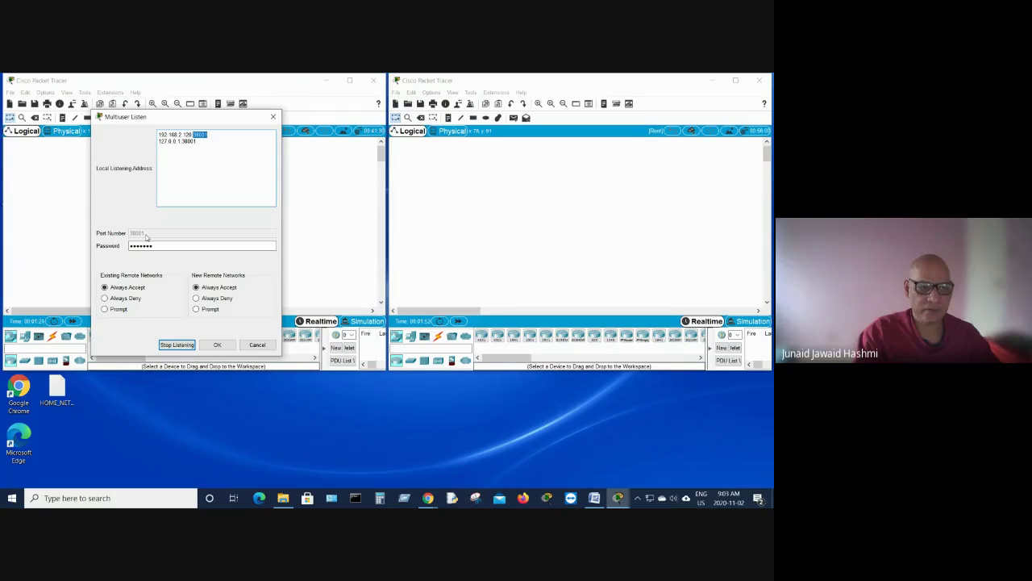
# Step: Clear the left instance's multiuser password, enter a new one, and apply the listen settings
pyautogui.click(178, 245)
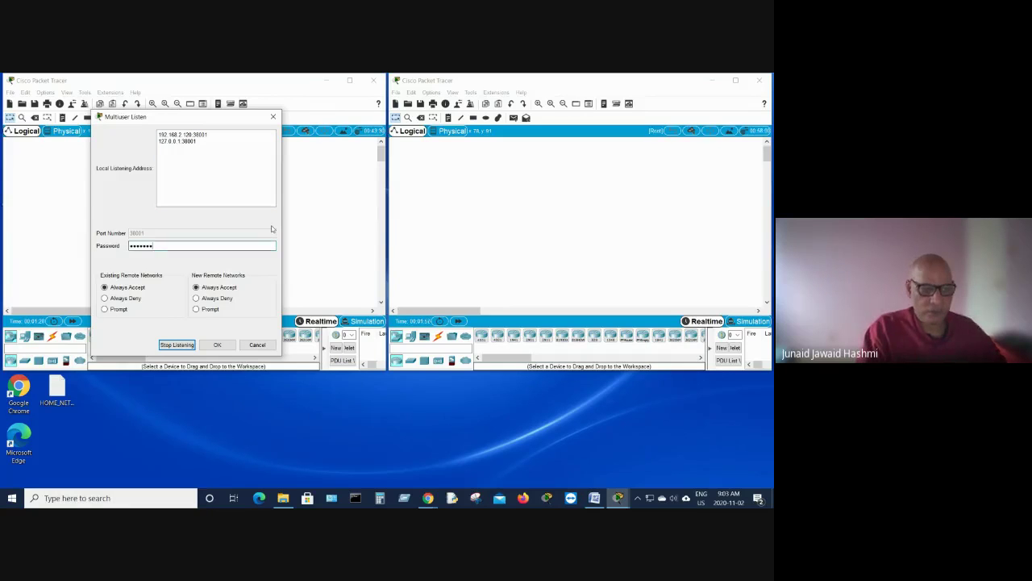
pyautogui.hotkey('ctrl', 'a')
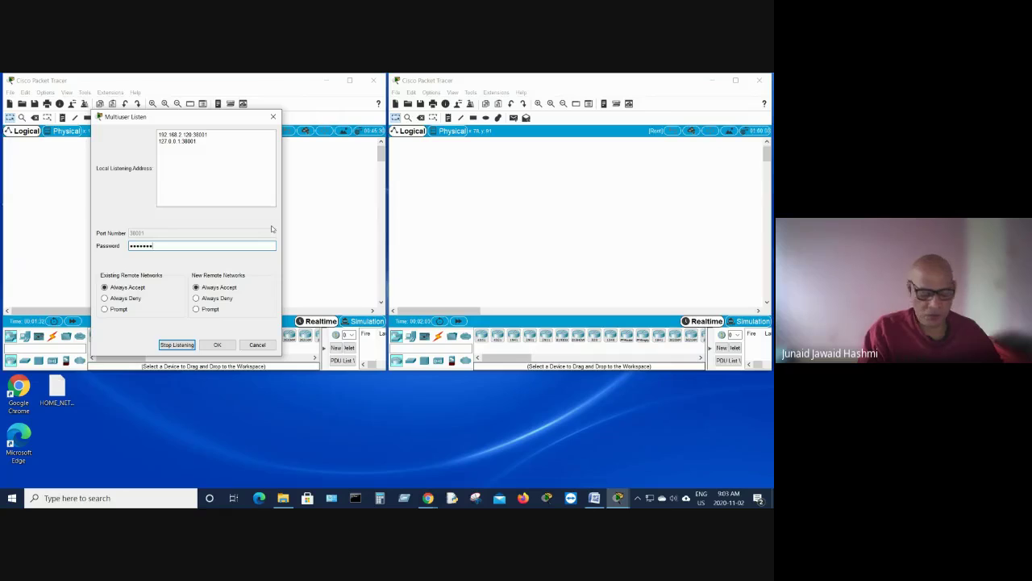
pyautogui.press('BackSpace')
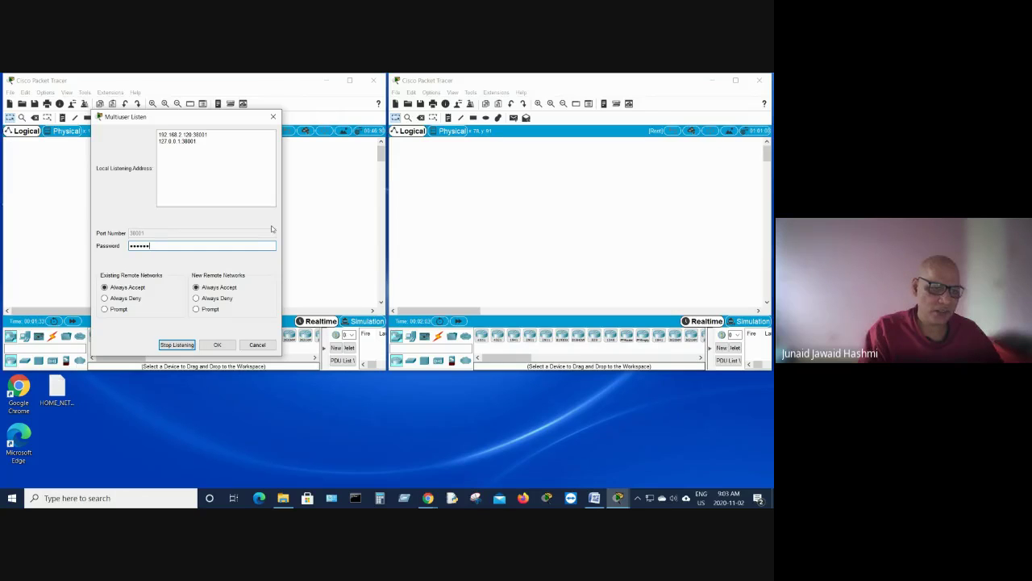
pyautogui.press('BackSpace')
pyautogui.press('BackSpace')
pyautogui.press('BackSpace')
pyautogui.press('BackSpace')
pyautogui.press('BackSpace')
pyautogui.press('BackSpace')
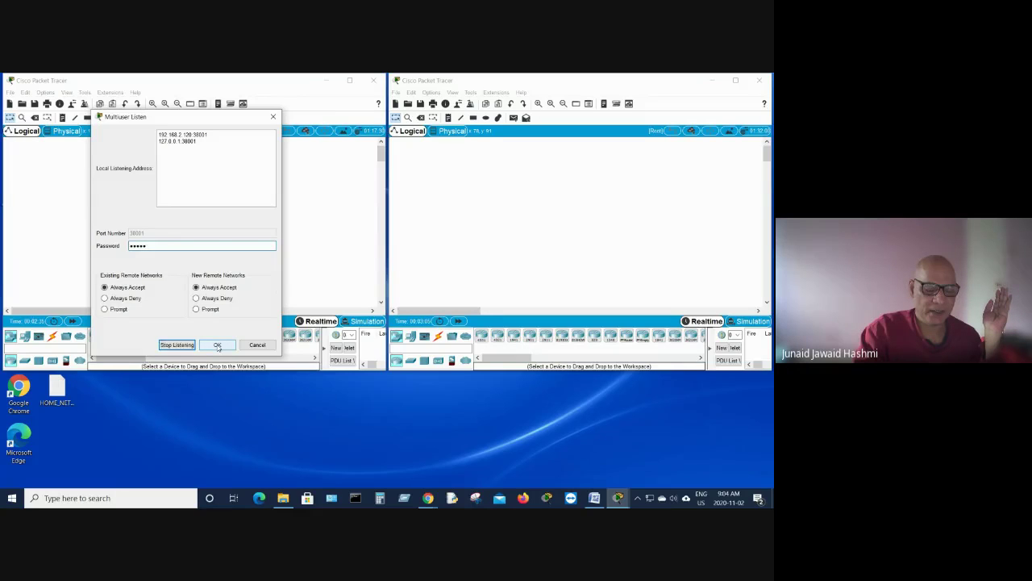
pyautogui.click(218, 345)
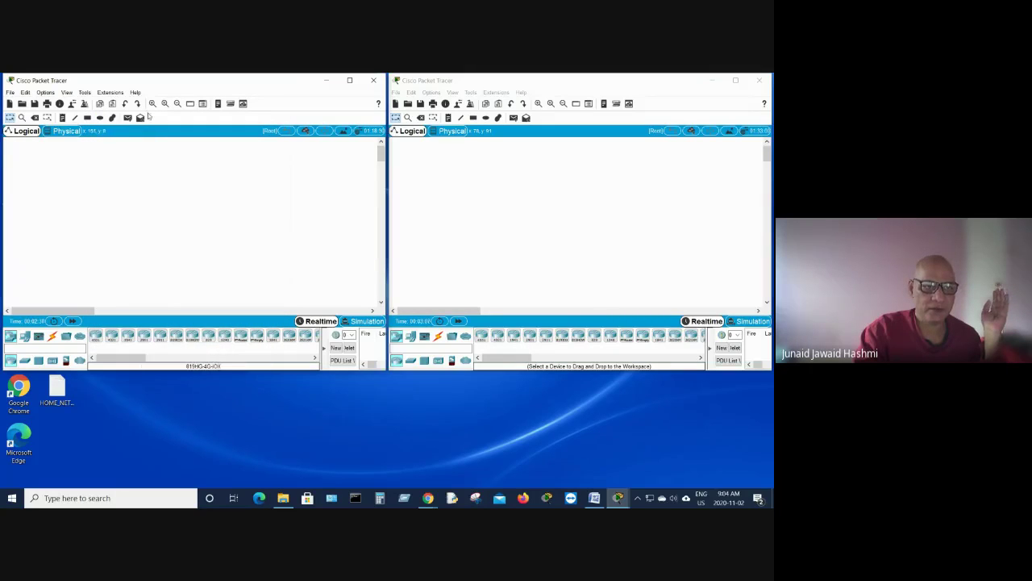
# Step: Bring the right instance forward and open its Multiuser Listen settings, showing port 38000
pyautogui.click(601, 82)
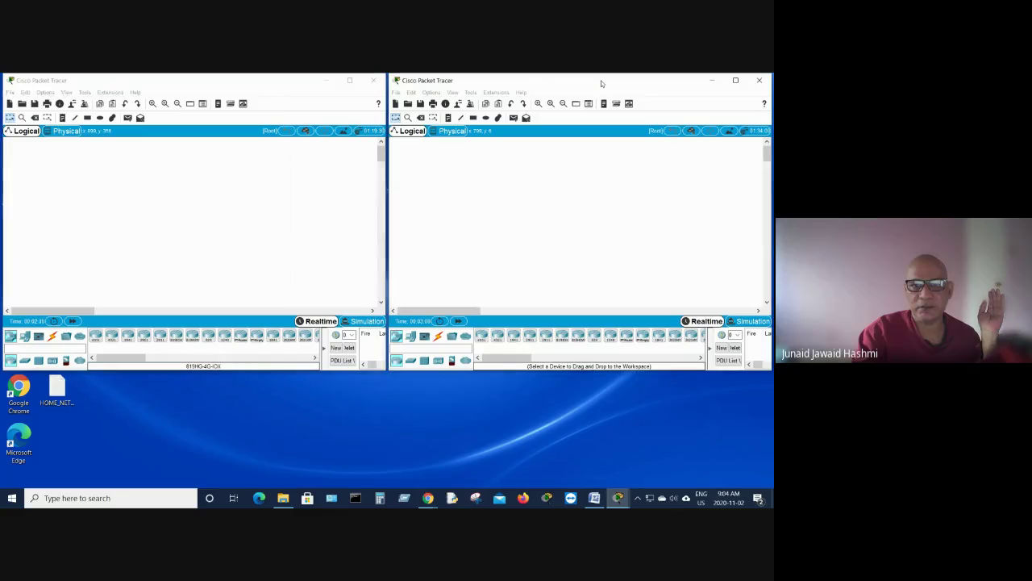
pyautogui.click(496, 93)
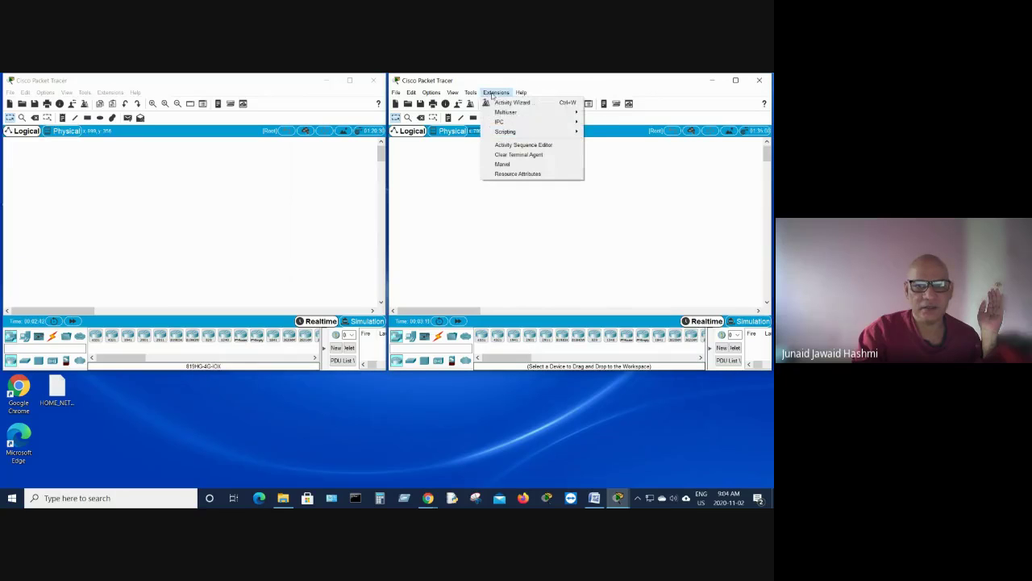
pyautogui.moveTo(505, 113)
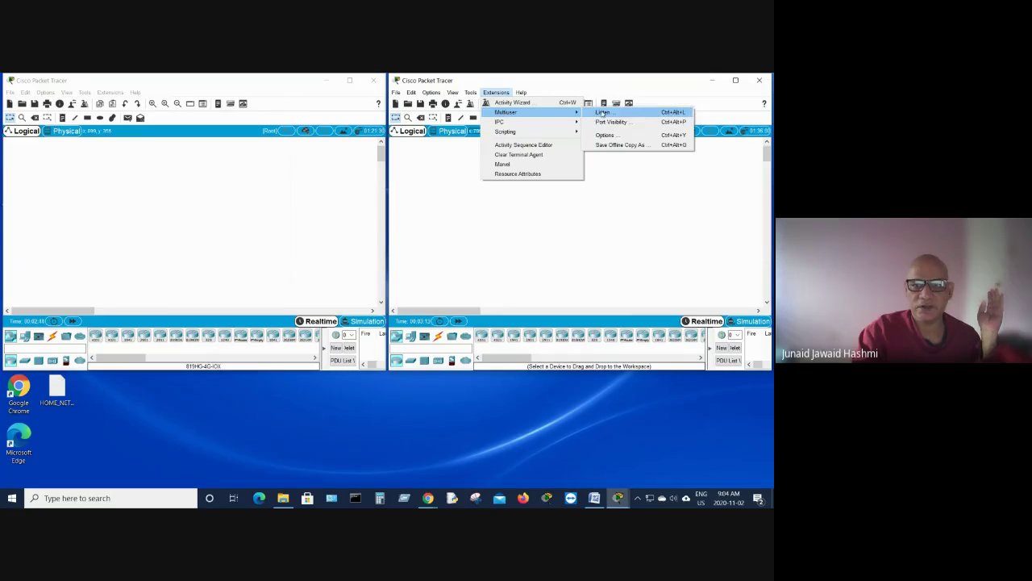
pyautogui.click(602, 113)
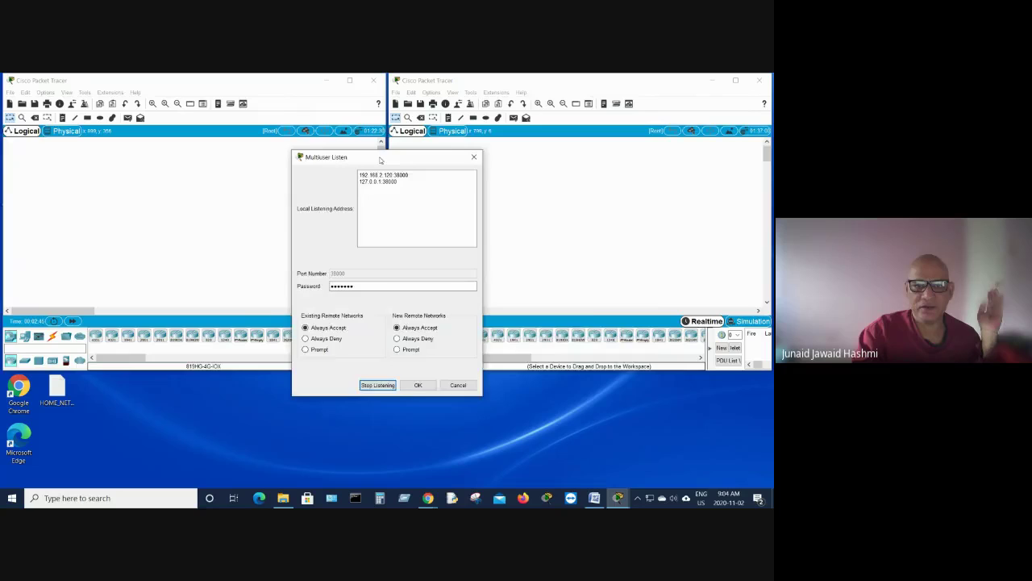
# Step: Check the right instance's listen address and port 38000, replace its multiuser password, and apply
pyautogui.moveTo(382, 158); pyautogui.dragTo(550, 129)
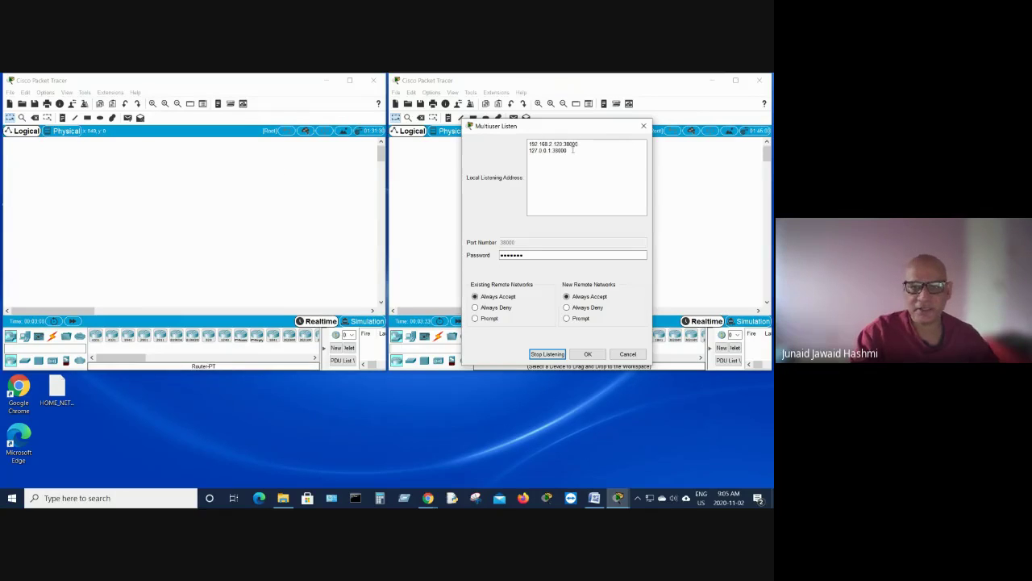
pyautogui.moveTo(529, 144); pyautogui.dragTo(566, 143)
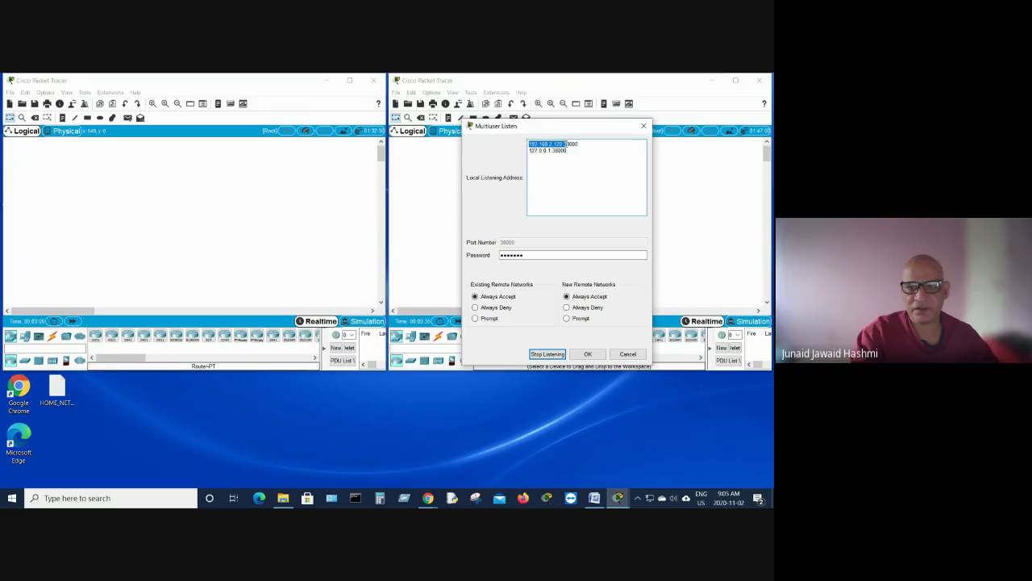
pyautogui.click(599, 204)
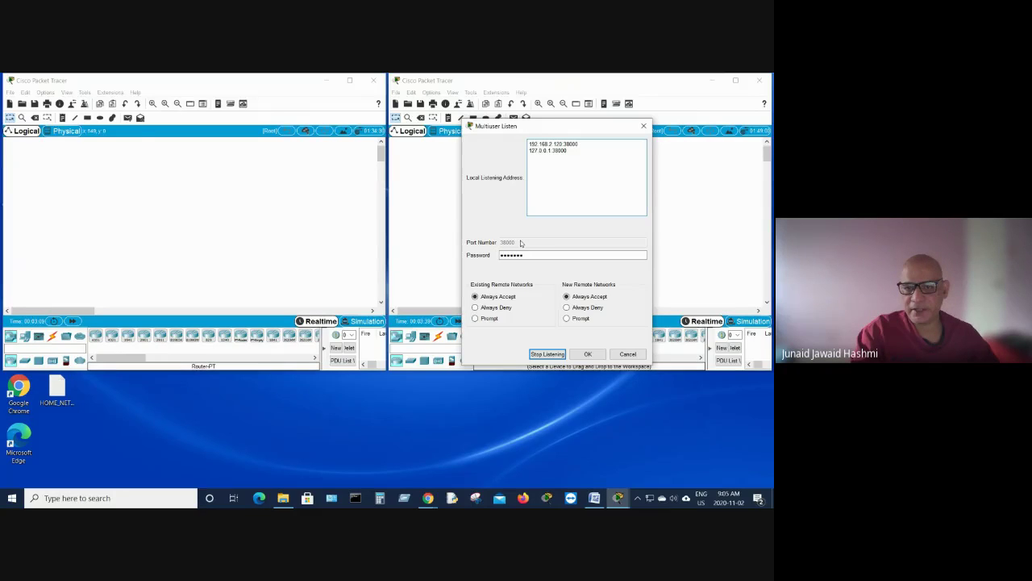
pyautogui.doubleClick(529, 255)
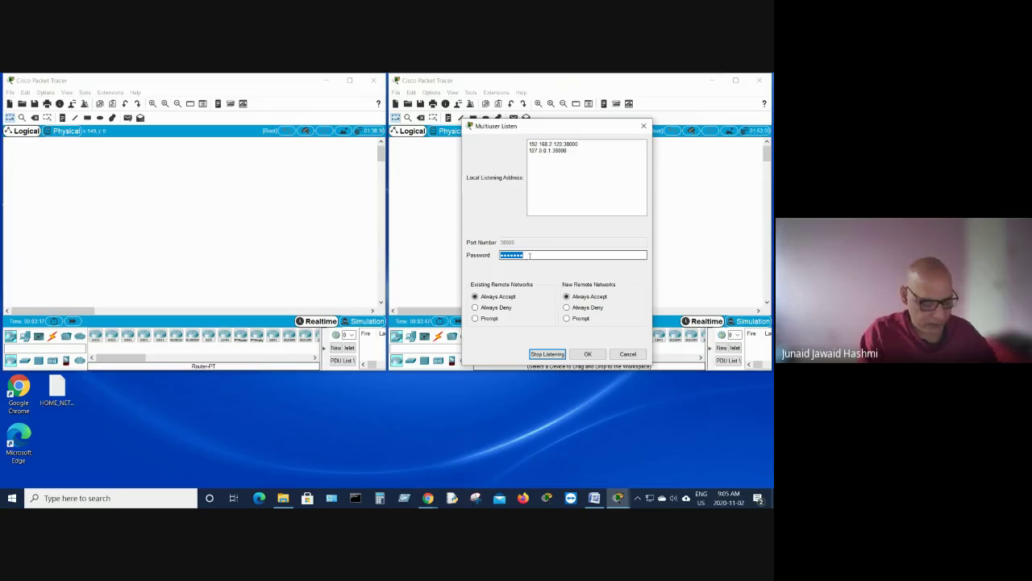
pyautogui.write('c')
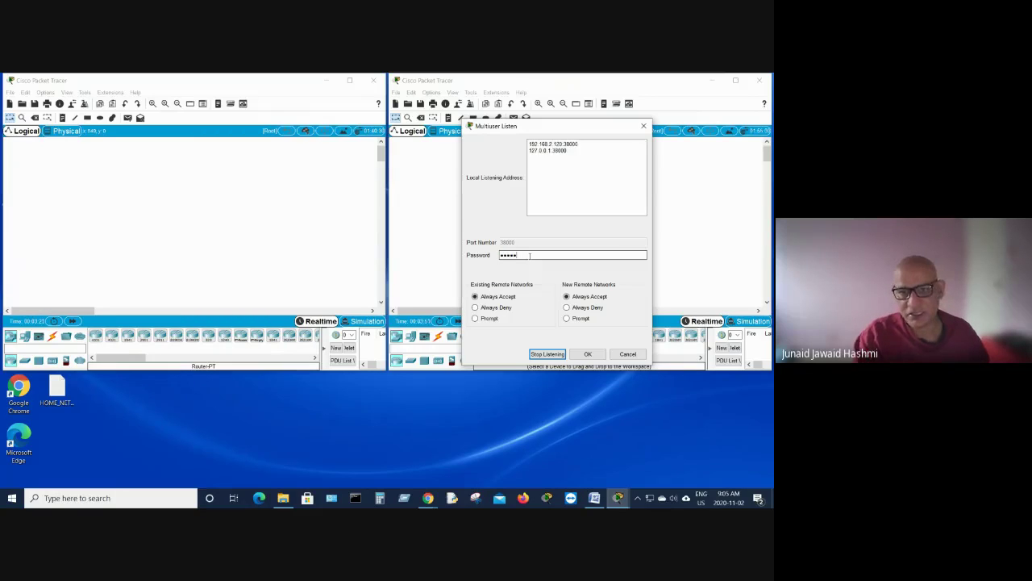
pyautogui.click(587, 356)
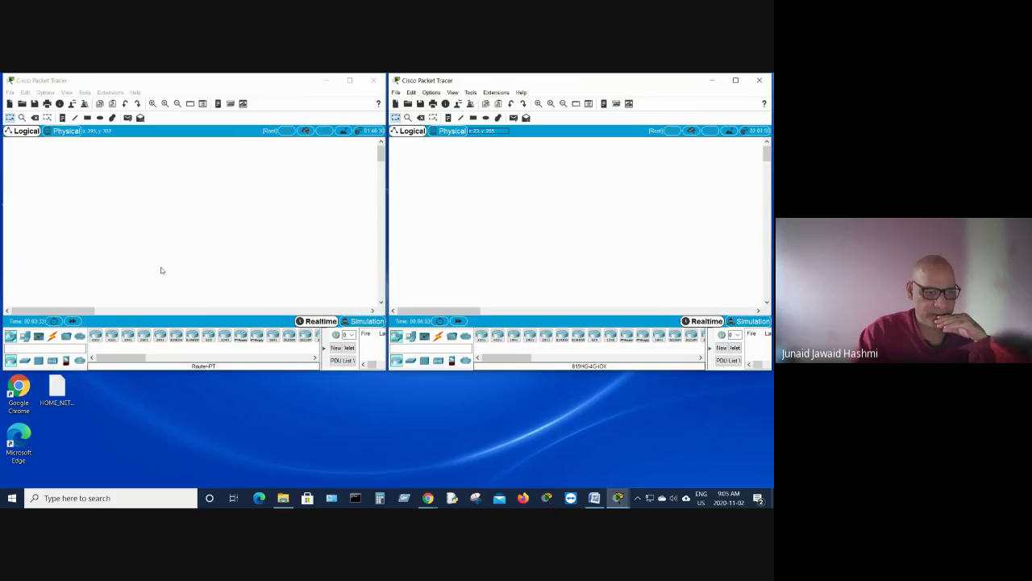
# Step: Place a 2960 switch (Switch0) and a PC (PC0) below it on the left canvas
pyautogui.click(25, 363)
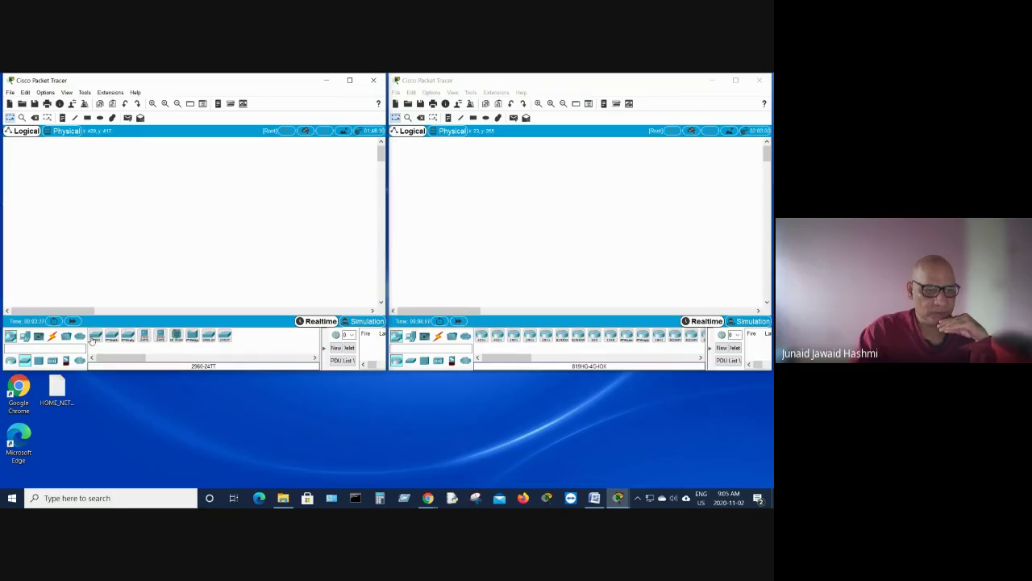
pyautogui.moveTo(96, 337); pyautogui.dragTo(171, 205)
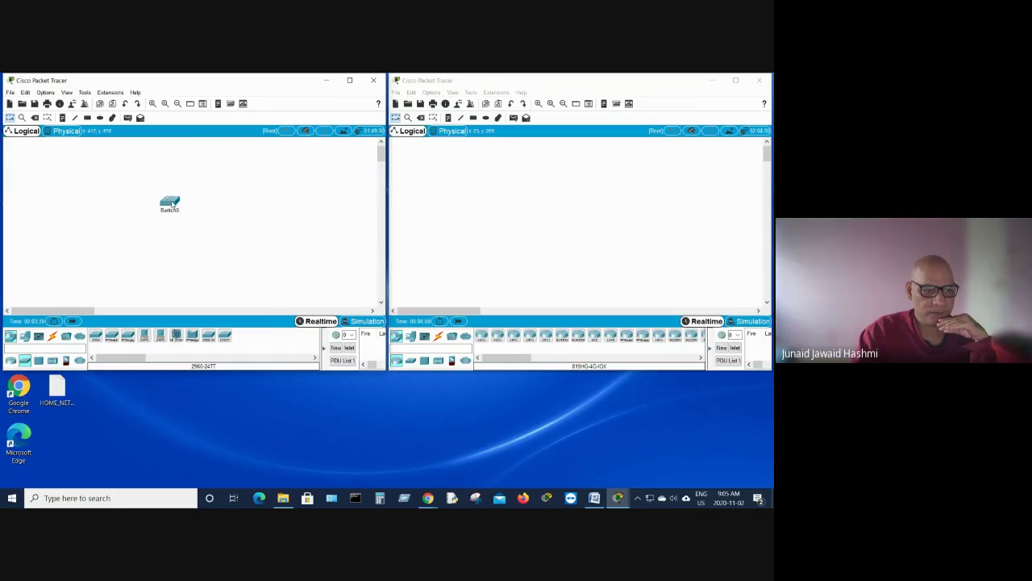
pyautogui.click(25, 338)
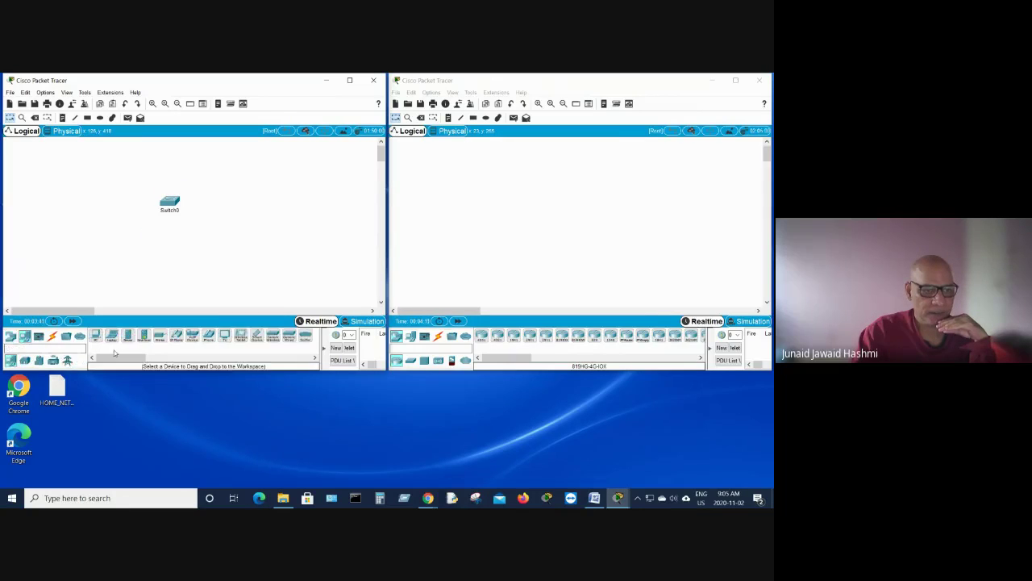
pyautogui.moveTo(95, 337); pyautogui.dragTo(143, 241)
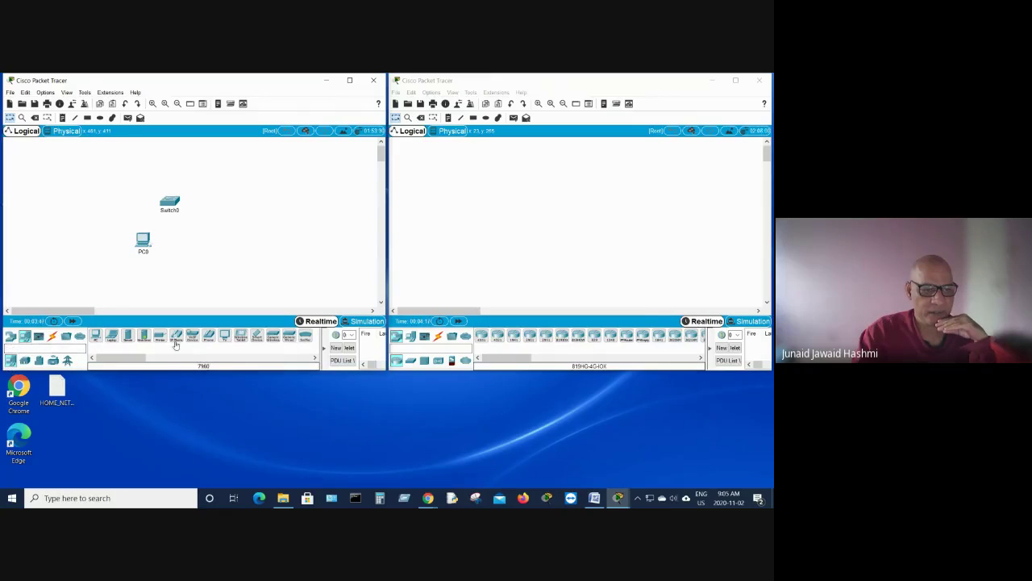
# Step: Cable PC0's FastEthernet0 to Switch0's FastEthernet0/1 with copper straight-through
pyautogui.click(51, 337)
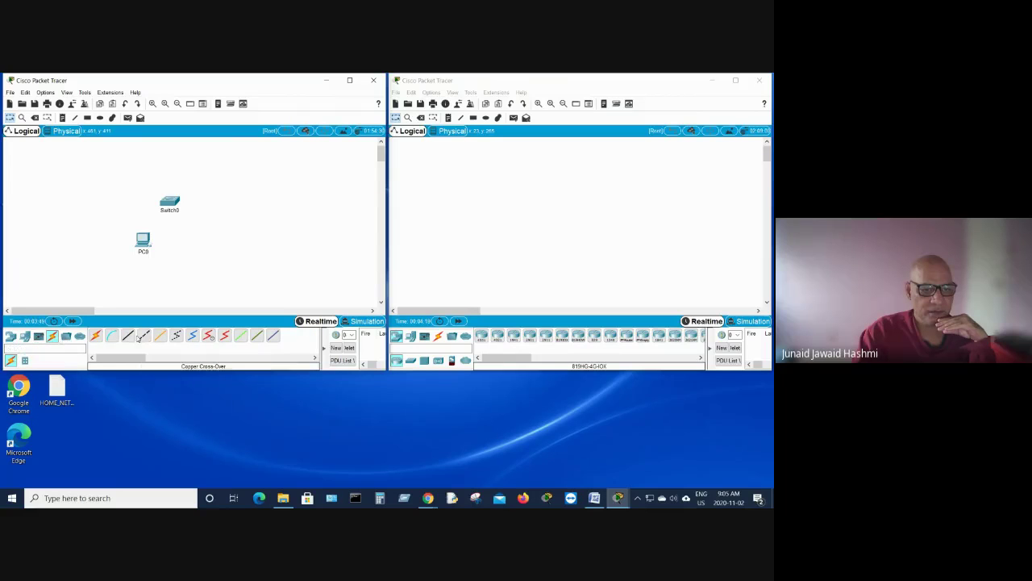
pyautogui.click(144, 334)
pyautogui.click(141, 239)
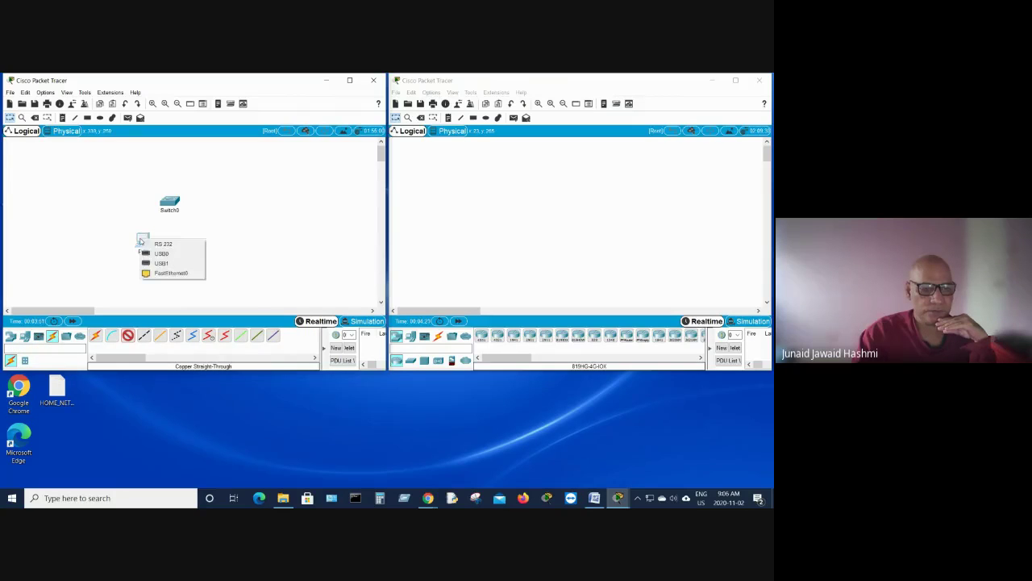
pyautogui.click(160, 273)
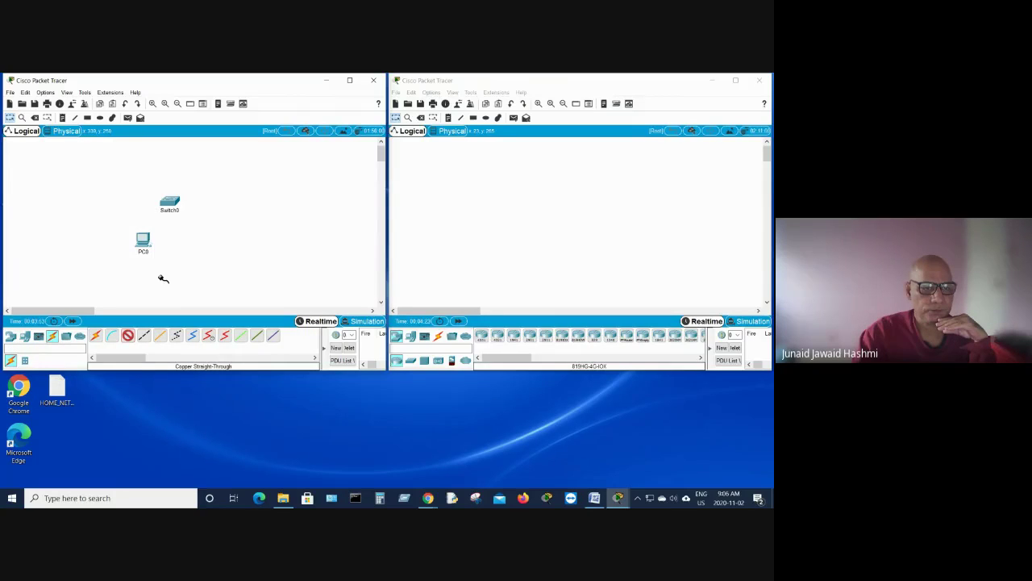
pyautogui.moveTo(169, 207)
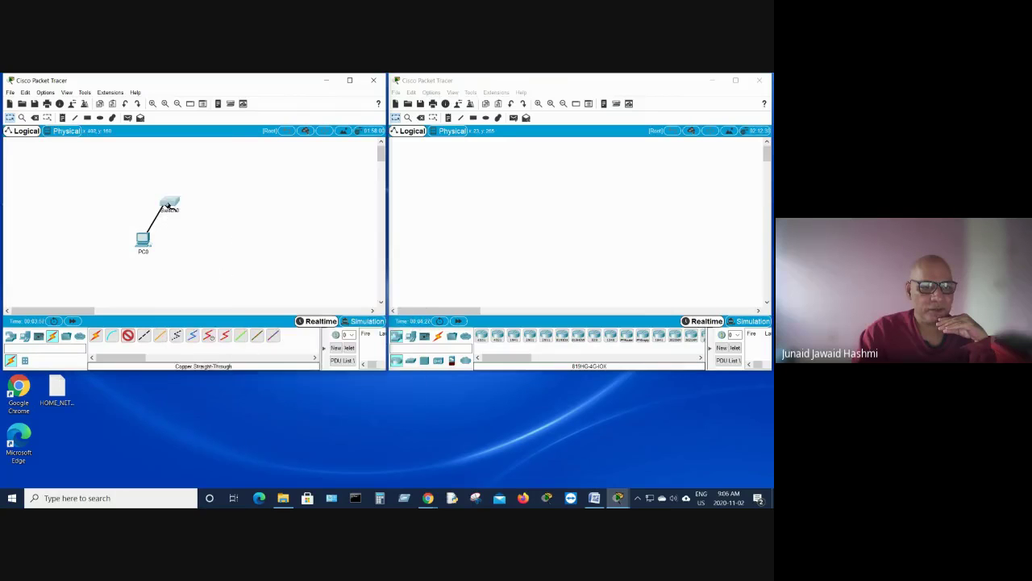
pyautogui.click(170, 205)
pyautogui.click(192, 219)
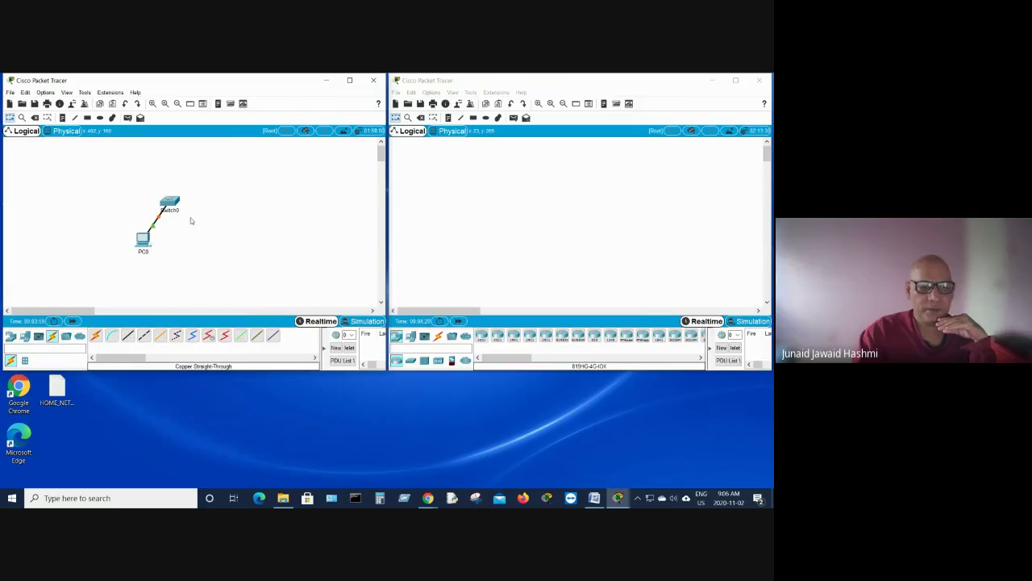
pyautogui.click(142, 240)
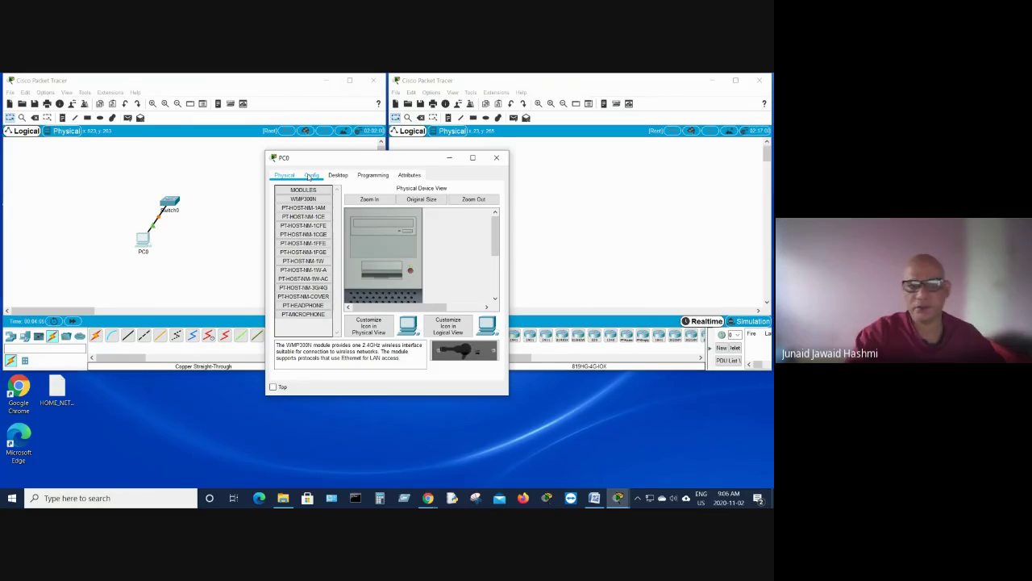
# Step: Give PC0 static IP 192.168.2.1 with subnet mask 255.255.255.0, then close its window
pyautogui.click(338, 175)
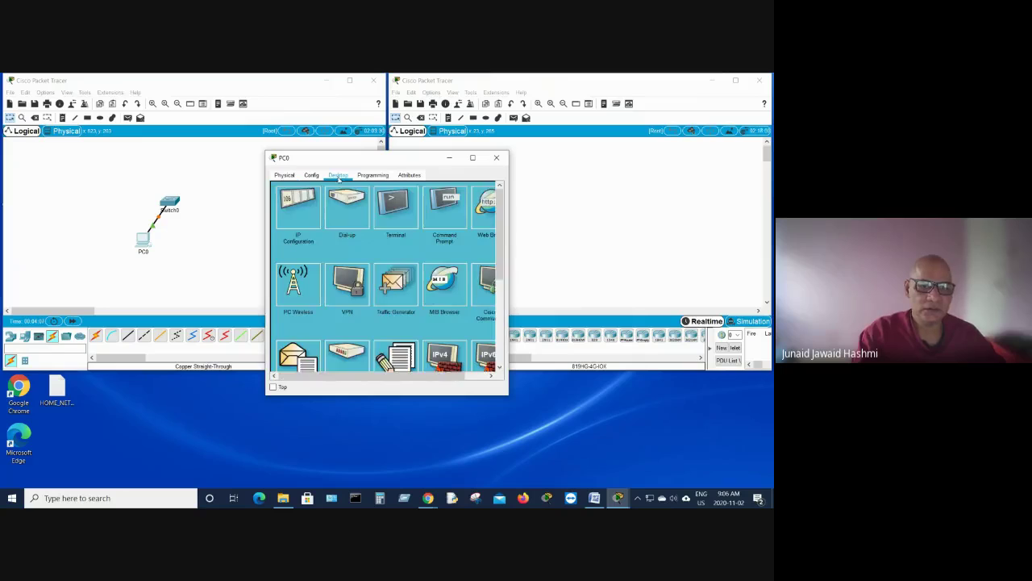
pyautogui.click(298, 218)
pyautogui.click(350, 236)
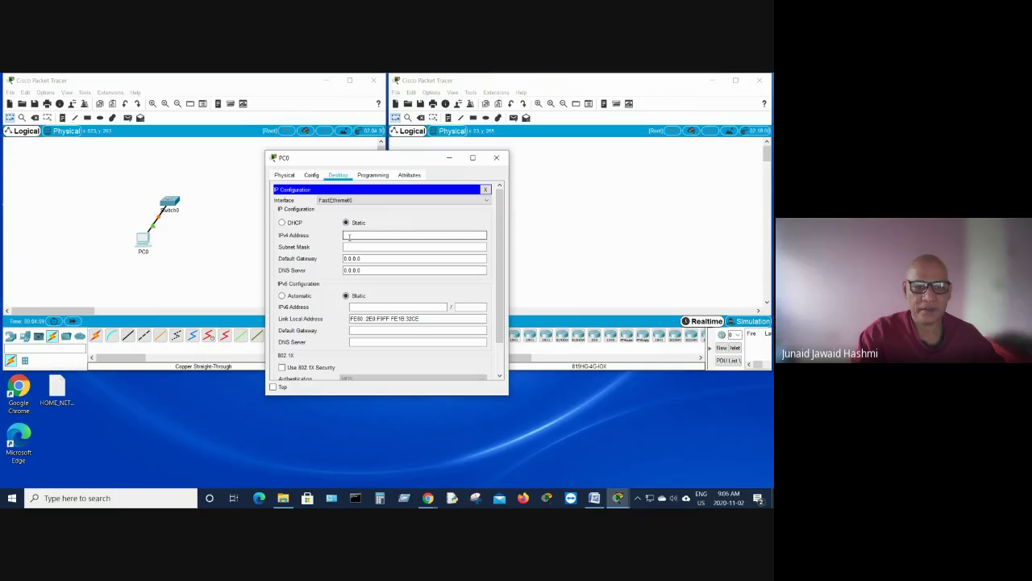
pyautogui.write('192.168.2.1')
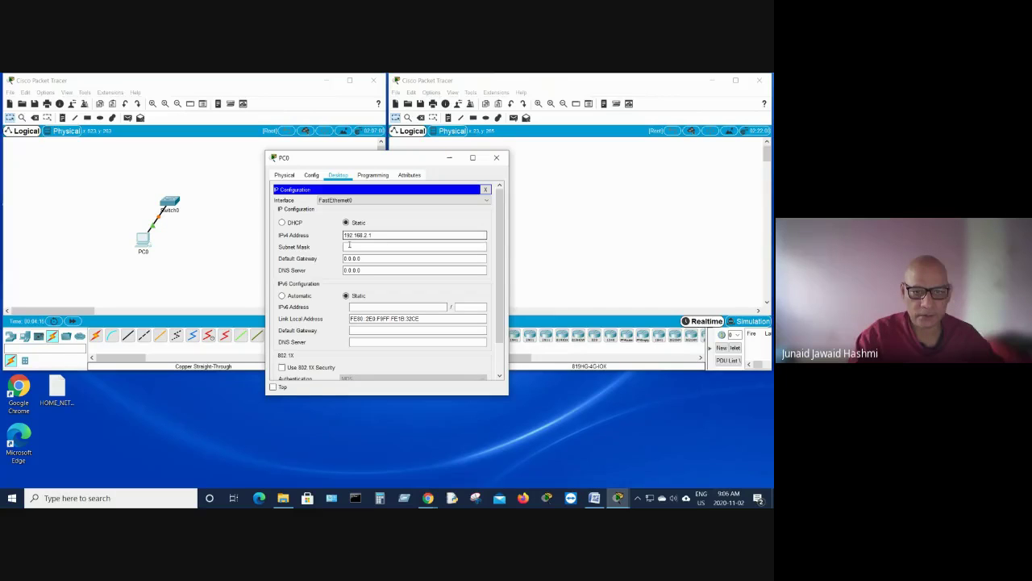
pyautogui.click(349, 246)
pyautogui.click(350, 330)
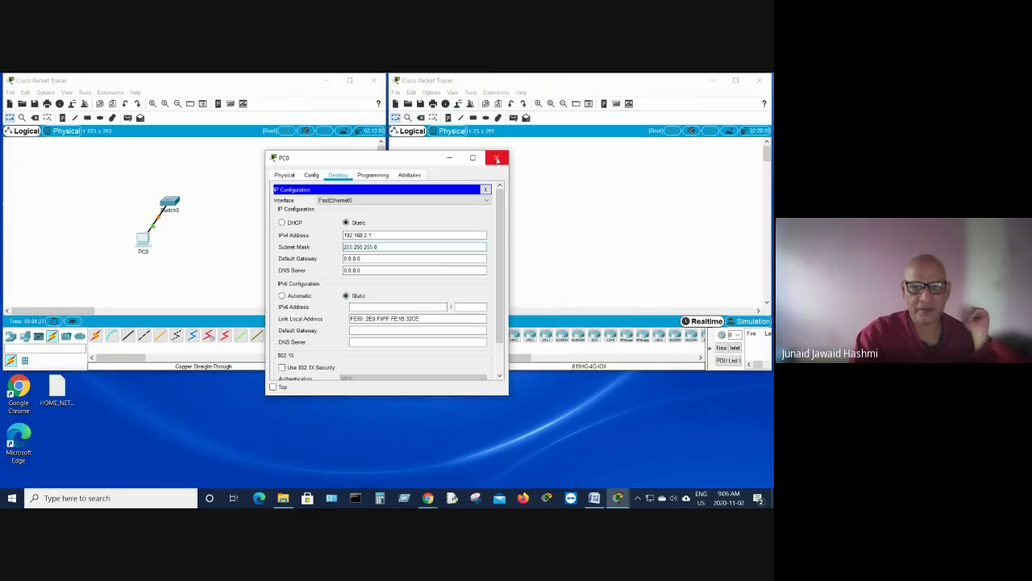
pyautogui.click(497, 159)
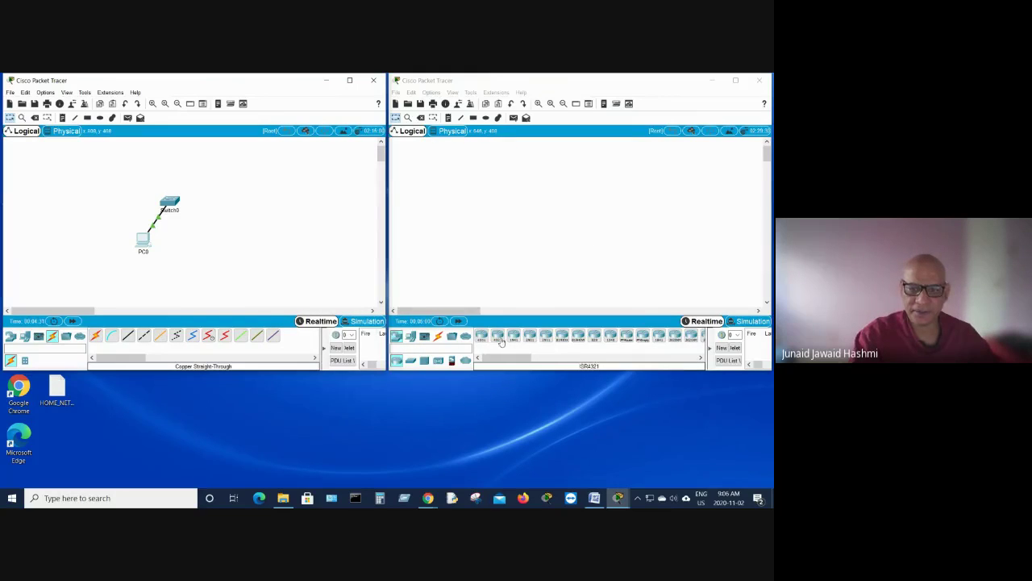
# Step: Place a generic PC-PT as PC0 on the right instance's canvas and nudge it upward
pyautogui.click(410, 336)
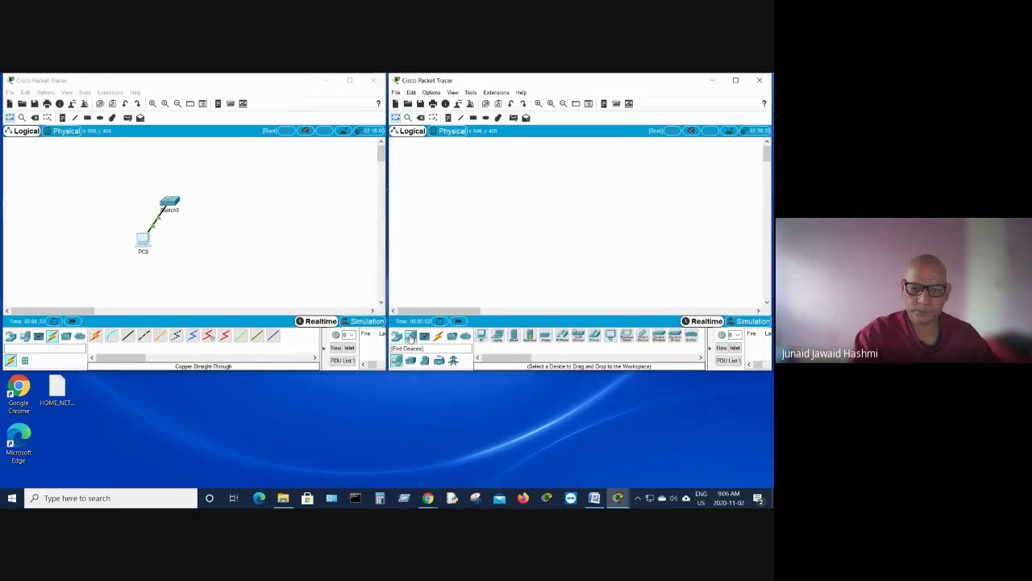
pyautogui.click(481, 335)
pyautogui.click(580, 251)
pyautogui.moveTo(585, 257); pyautogui.dragTo(583, 242)
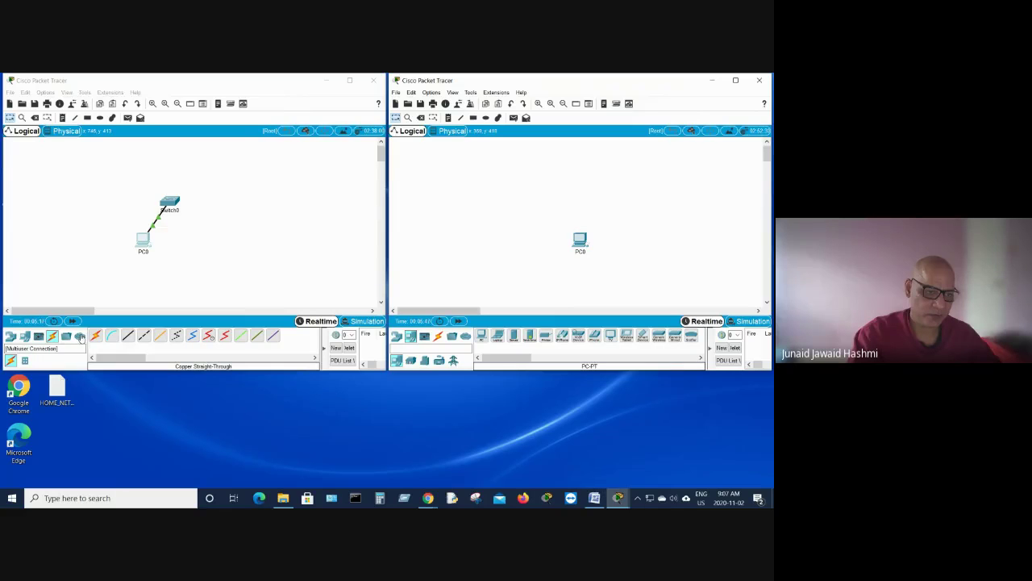
# Step: Place a Remote Network Peer0 cloud beside Switch0 in the left instance
pyautogui.click(80, 337)
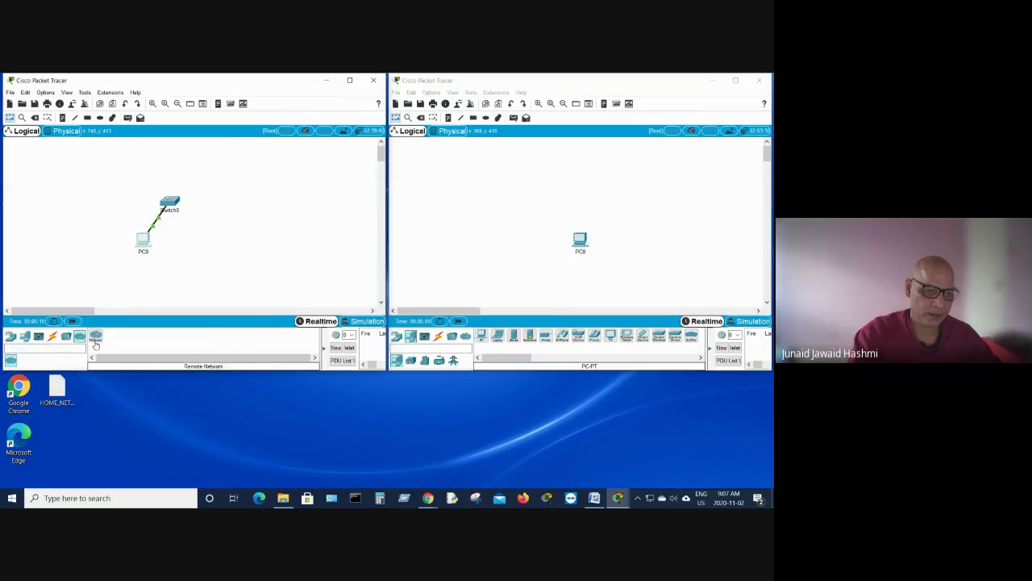
pyautogui.click(95, 336)
pyautogui.click(241, 195)
pyautogui.moveTo(242, 200); pyautogui.dragTo(221, 185)
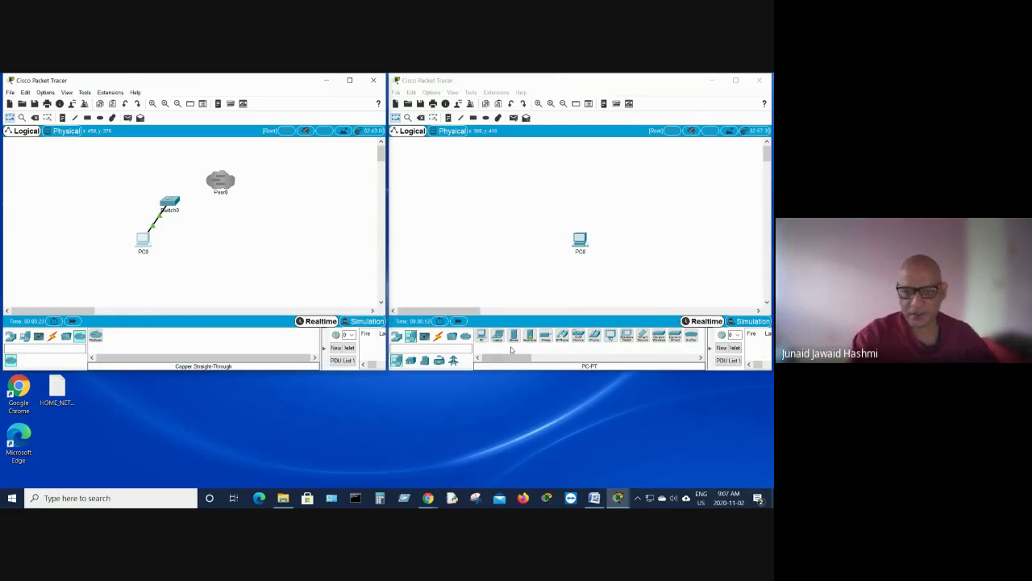
# Step: Place a Remote Network Peer0 cloud above PC0 in the right instance
pyautogui.click(465, 335)
pyautogui.click(481, 337)
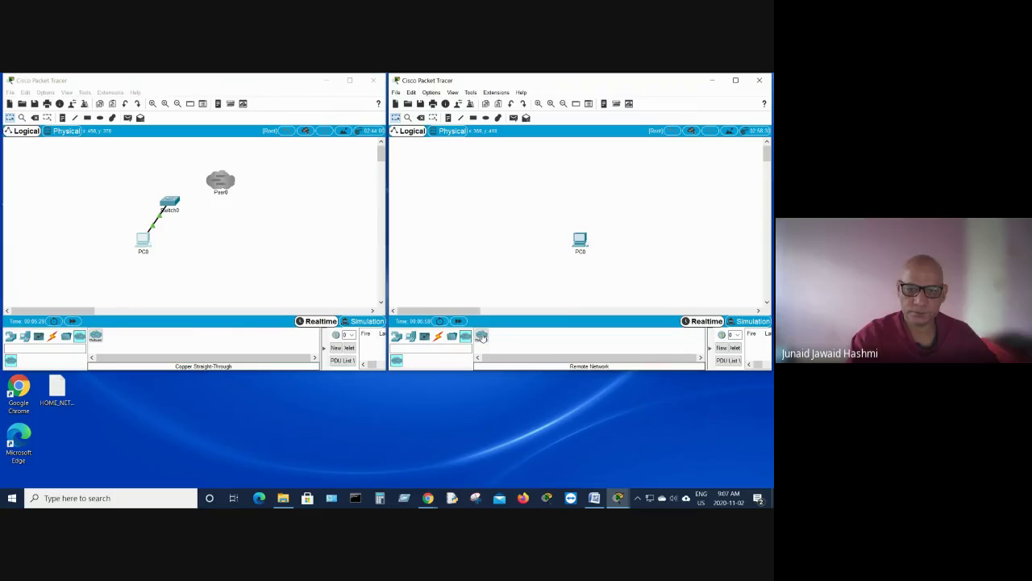
pyautogui.click(626, 198)
pyautogui.moveTo(626, 200); pyautogui.dragTo(576, 193)
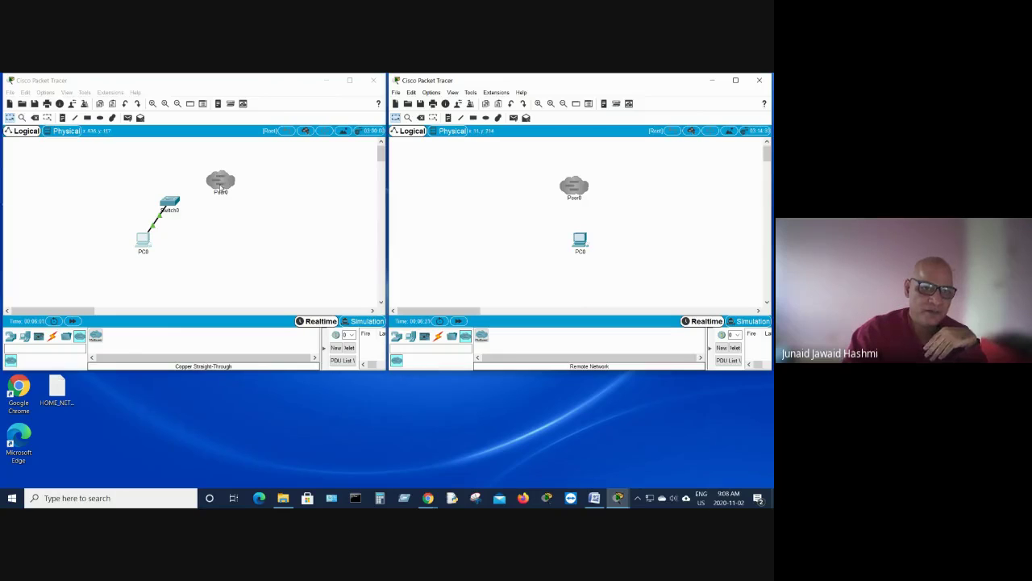
# Step: Give the left Peer0 cloud its own password instead of the global multiuser password
pyautogui.click(220, 184)
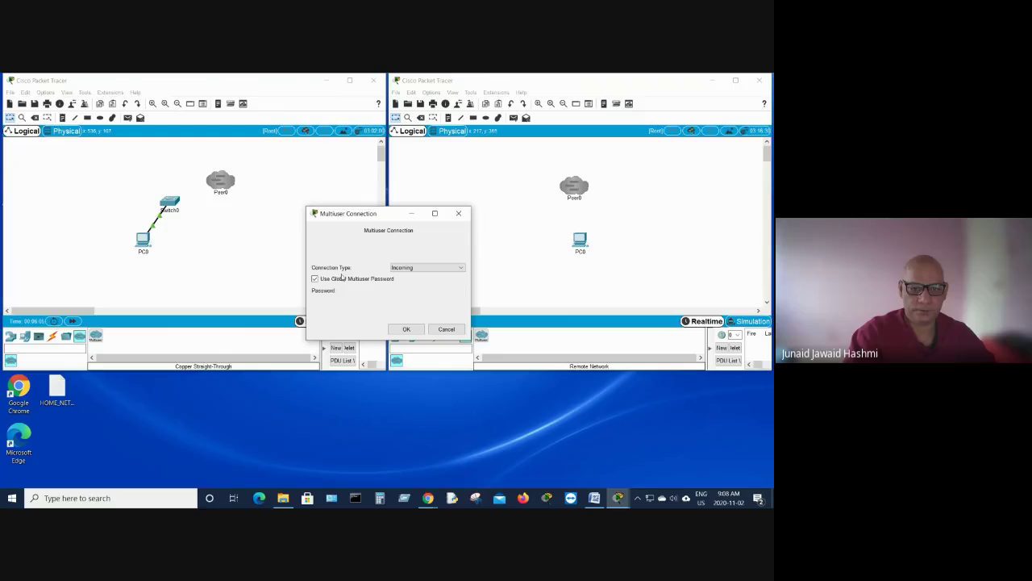
pyautogui.click(315, 279)
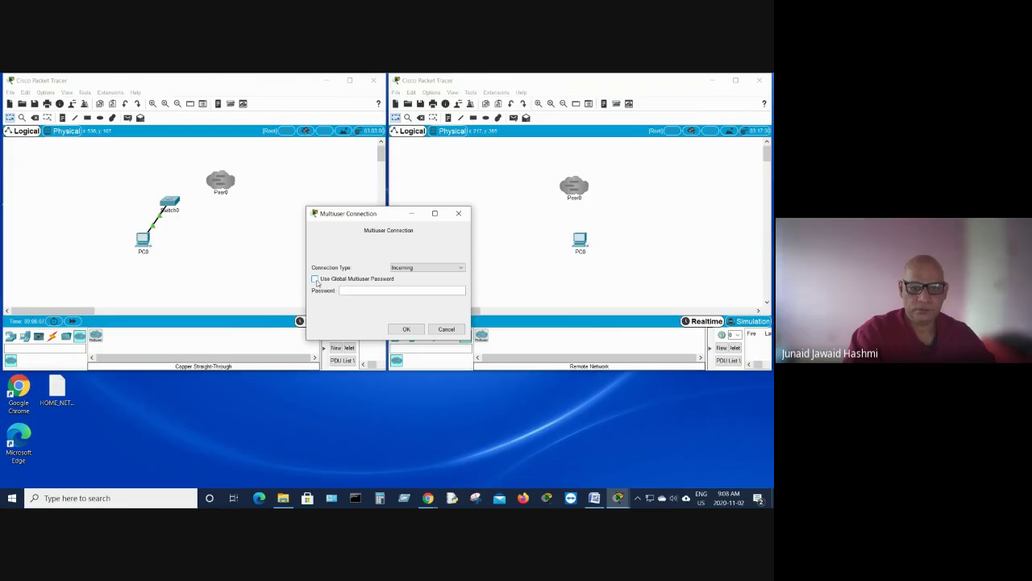
pyautogui.click(316, 279)
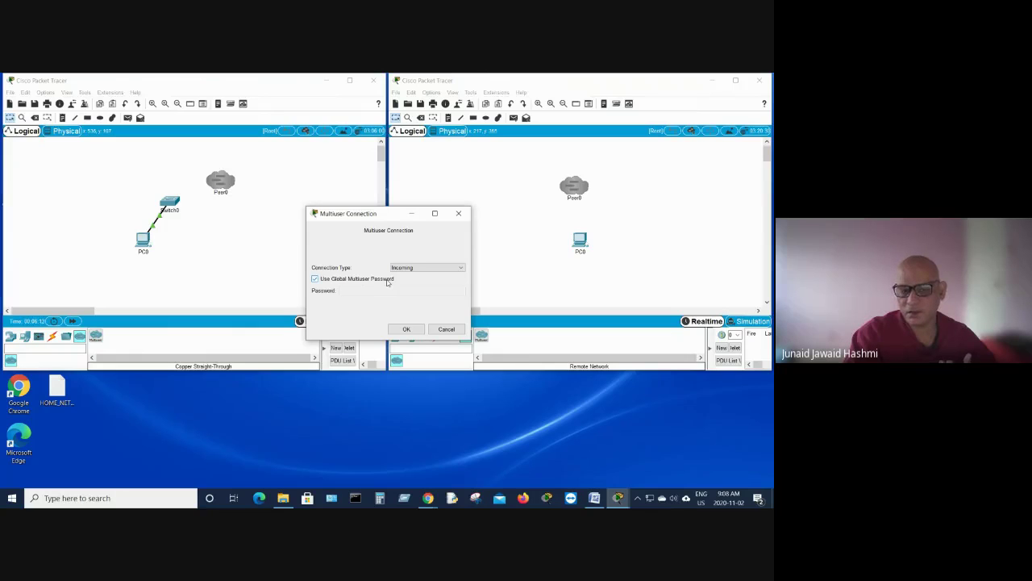
pyautogui.click(315, 279)
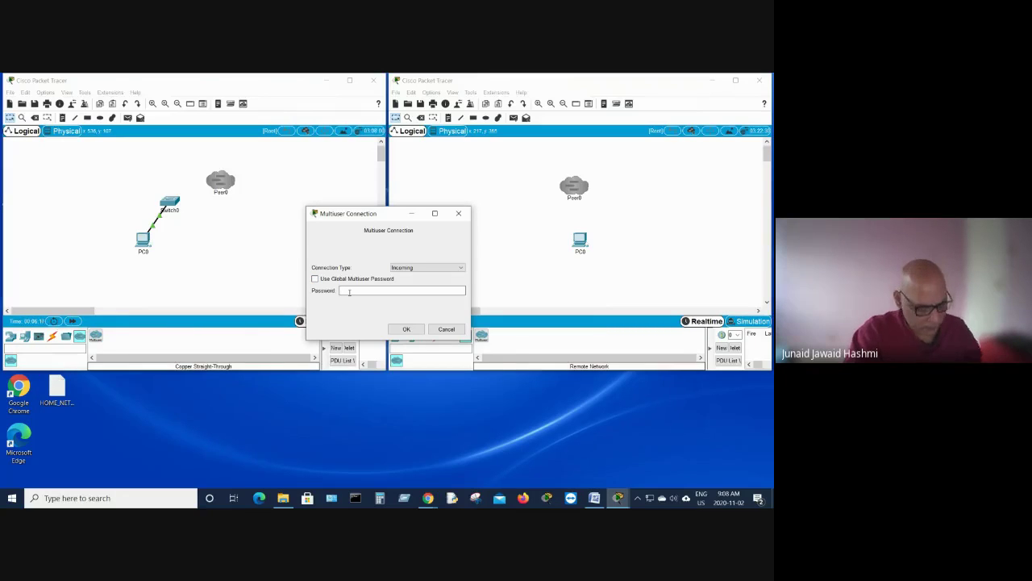
pyautogui.write('cisco')
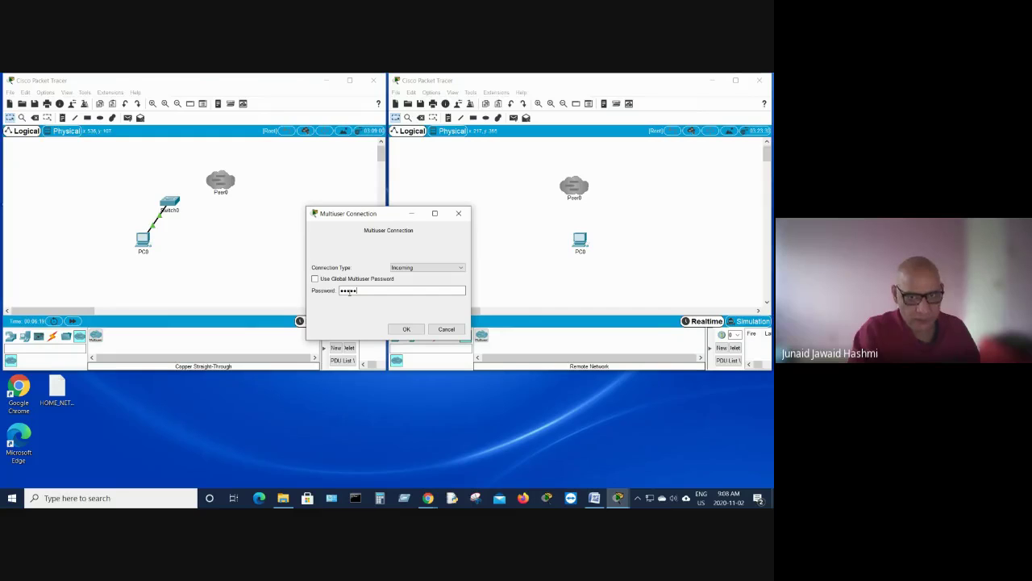
pyautogui.click(401, 329)
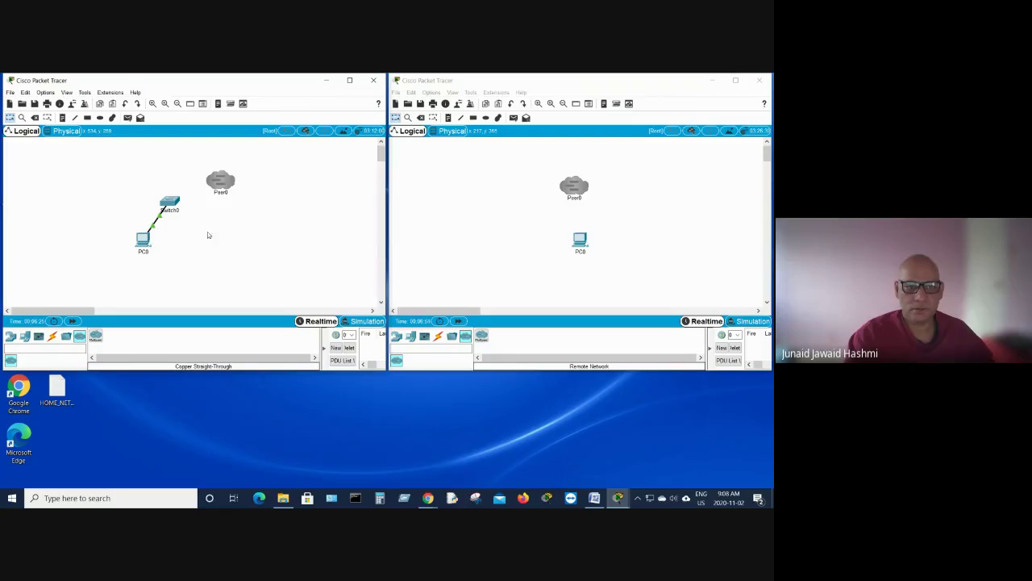
# Step: Recheck Peer0's connection settings and Switch0's device window, then move to the right instance
pyautogui.click(215, 181)
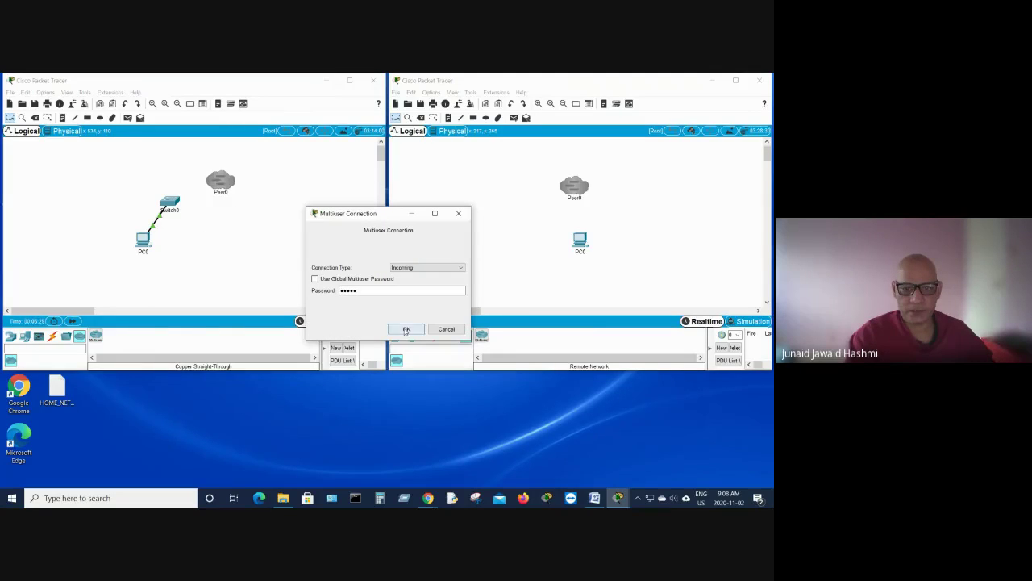
pyautogui.click(406, 330)
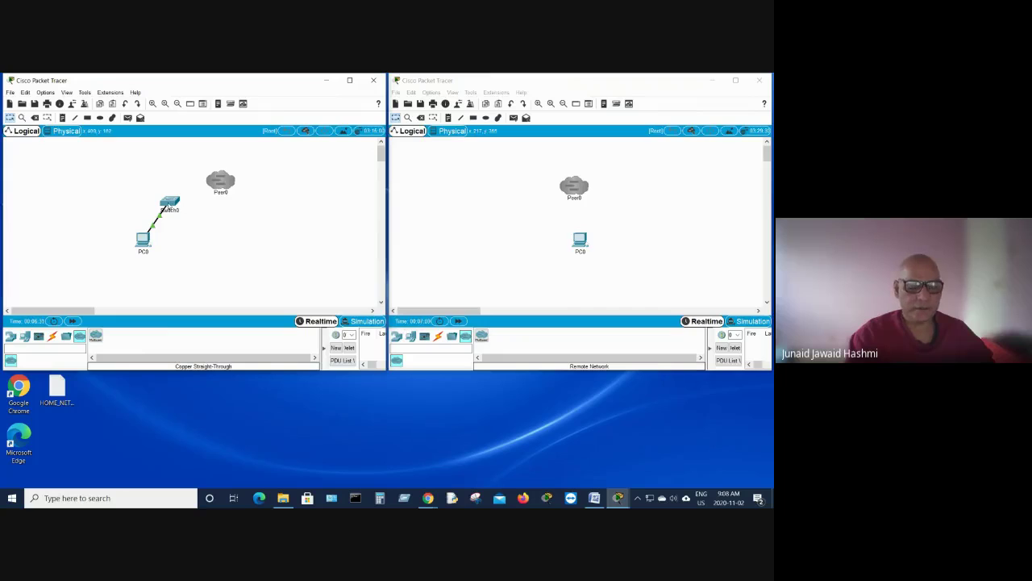
pyautogui.click(169, 204)
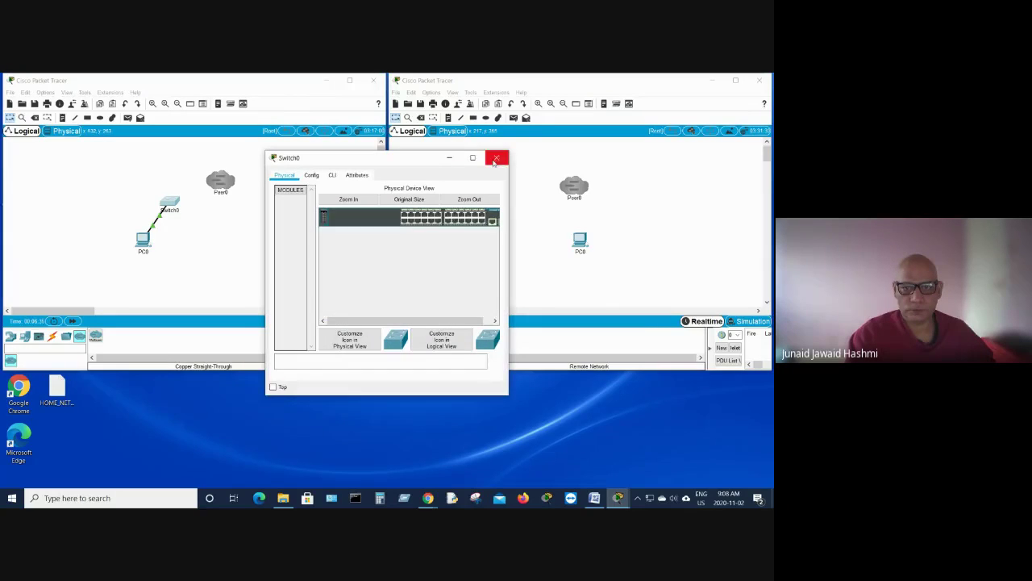
pyautogui.click(495, 158)
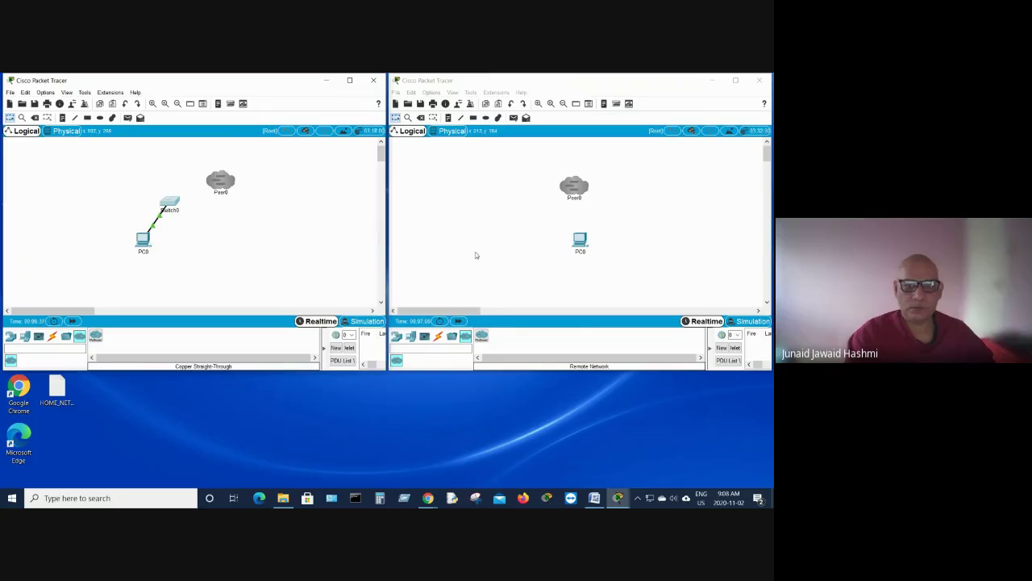
pyautogui.click(501, 240)
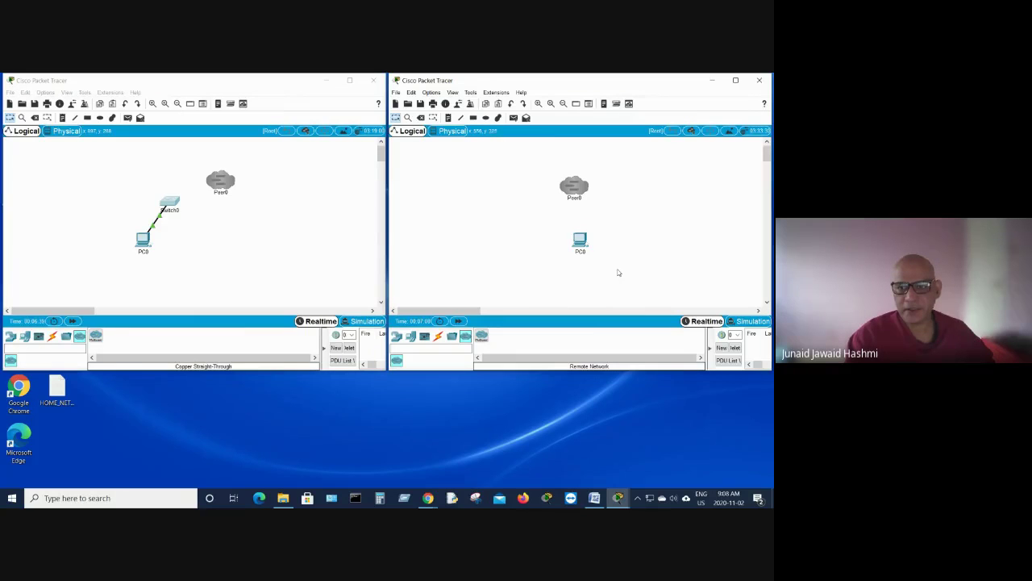
pyautogui.moveTo(577, 189)
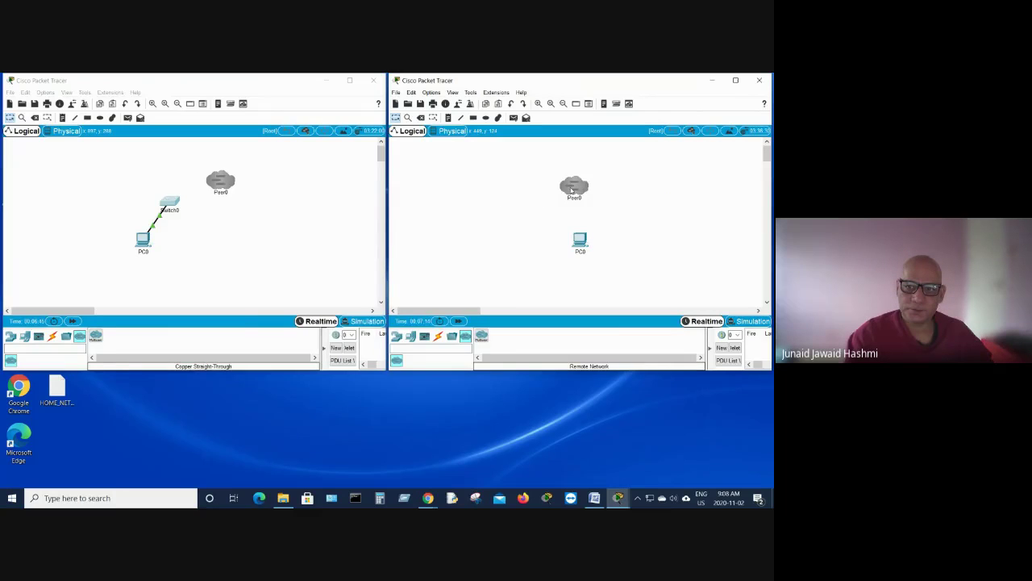
# Step: Set the right Peer0 cloud to Outgoing, peer address 192.168.2.60, port 38000
pyautogui.doubleClick(572, 190)
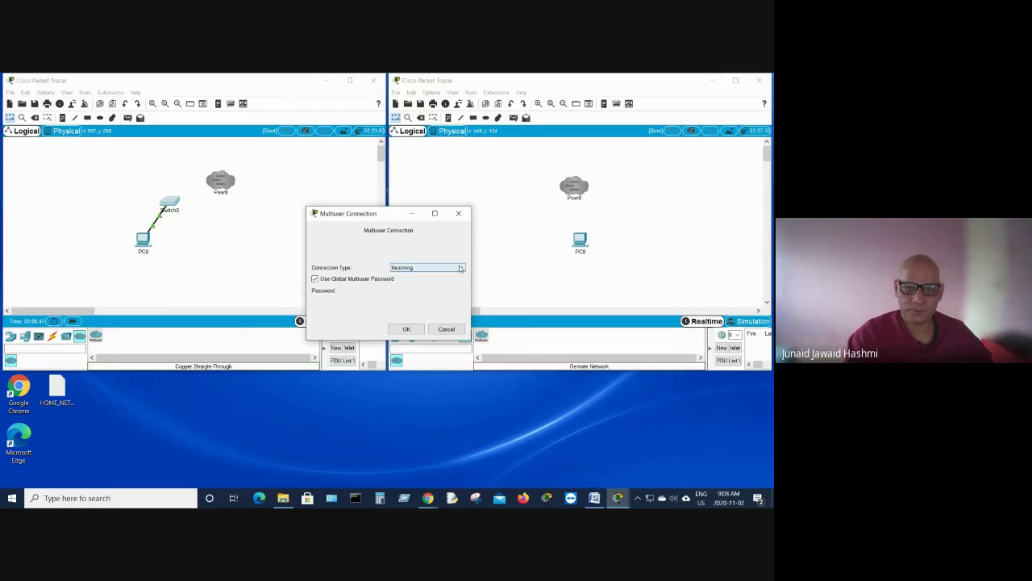
pyautogui.click(460, 268)
pyautogui.click(396, 281)
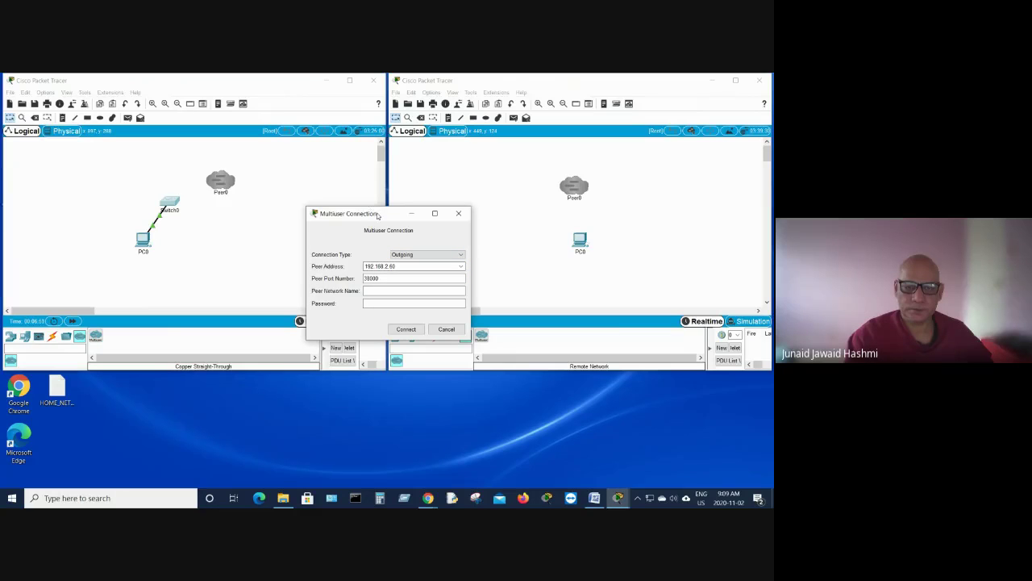
pyautogui.moveTo(378, 215); pyautogui.dragTo(509, 159)
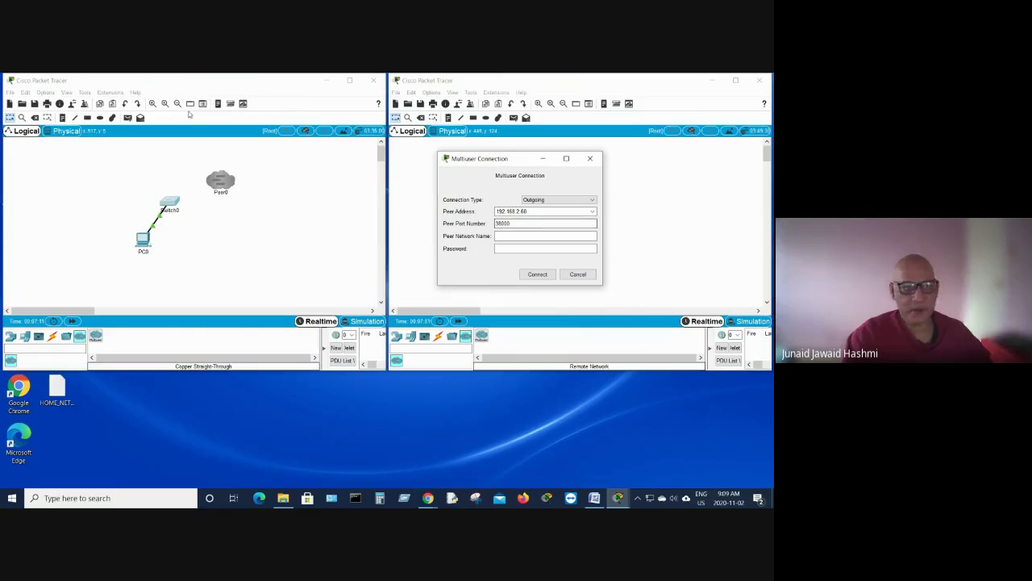
pyautogui.click(497, 236)
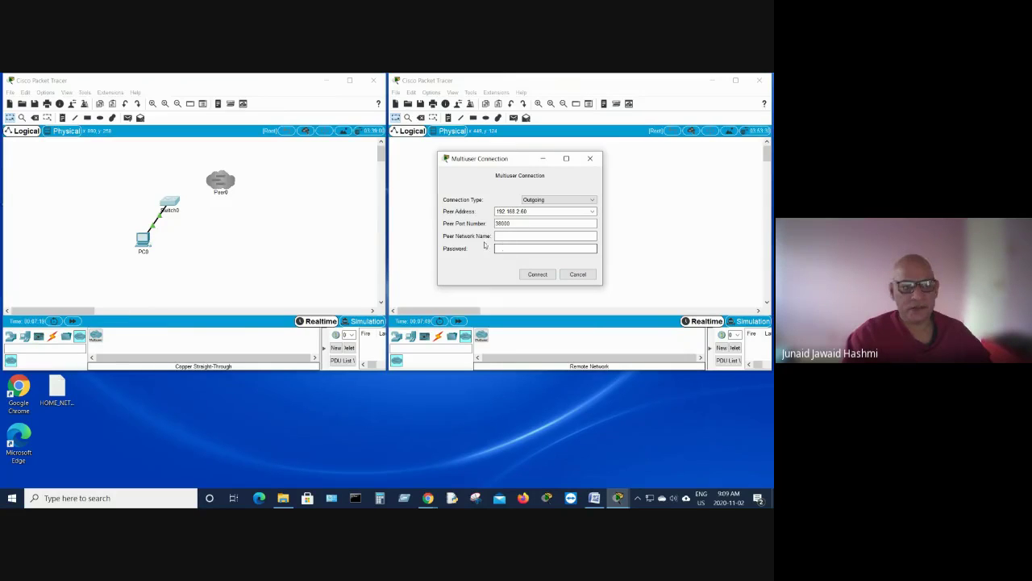
pyautogui.click(150, 84)
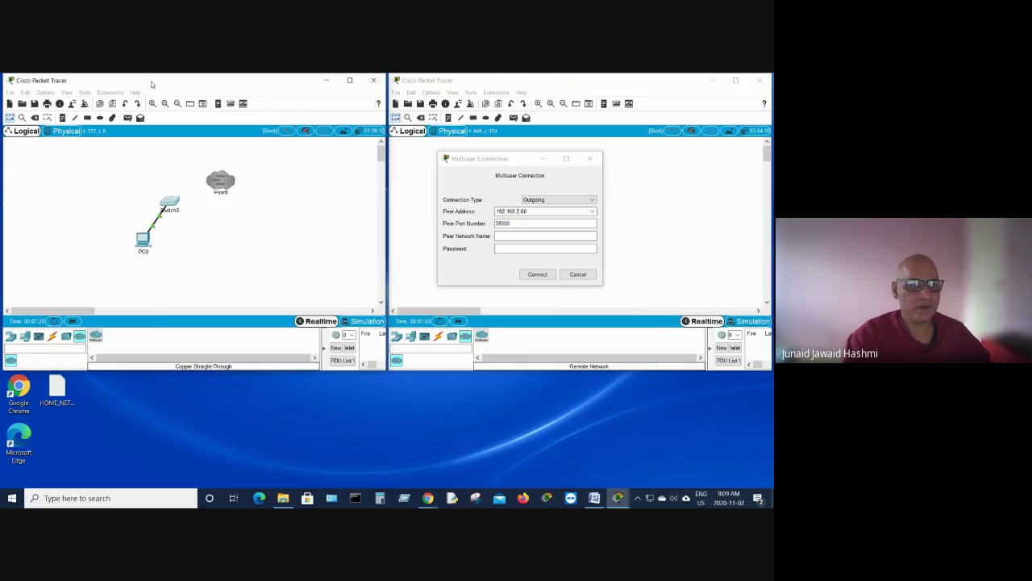
# Step: Start the left instance listening for incoming Multiuser connections
pyautogui.click(110, 93)
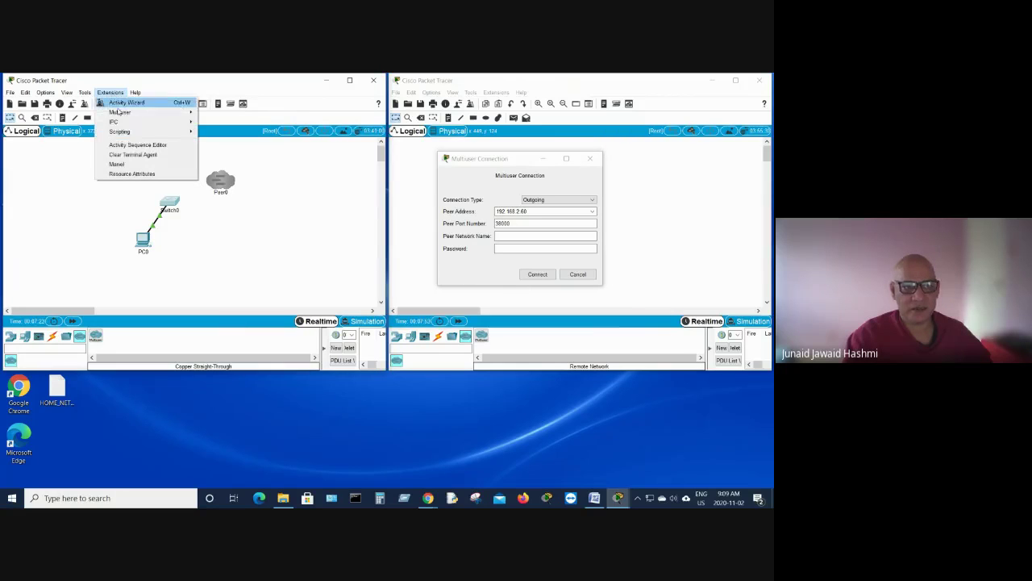
pyautogui.moveTo(123, 116)
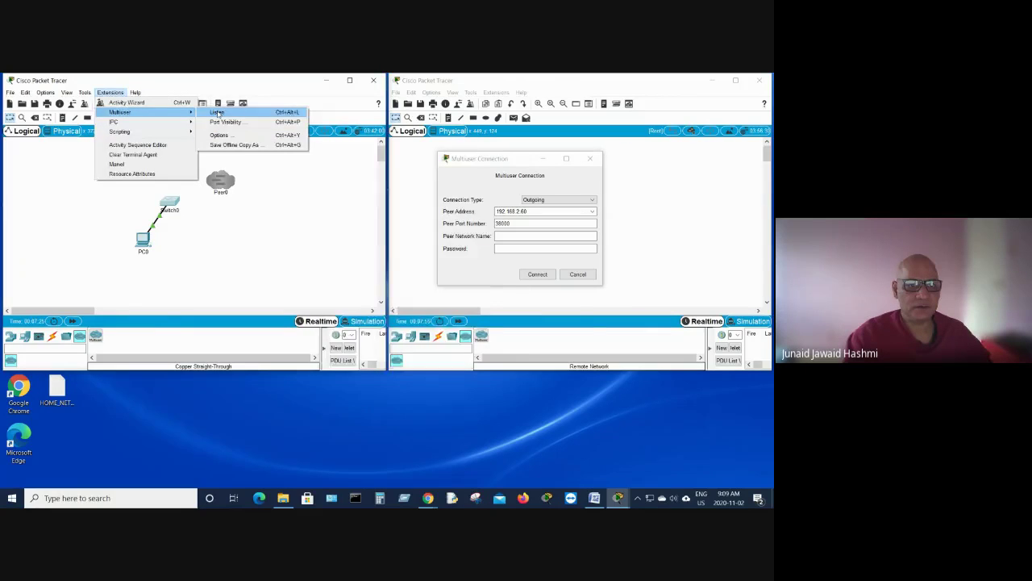
pyautogui.click(222, 108)
pyautogui.moveTo(350, 157); pyautogui.dragTo(160, 125)
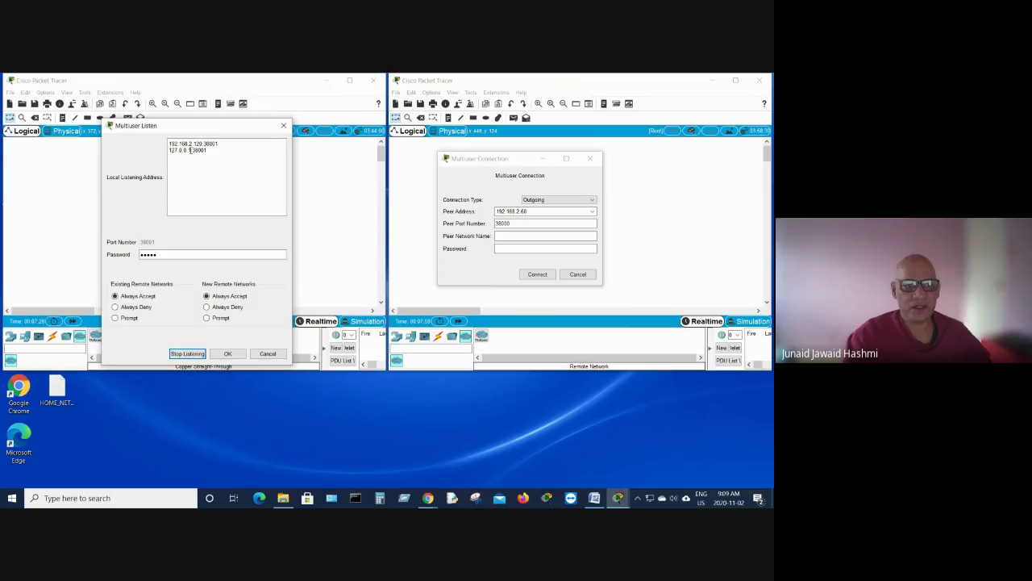
# Step: Set the right Peer0 cloud's peer address to 192.168.2.120 and port to 38001
pyautogui.click(530, 210)
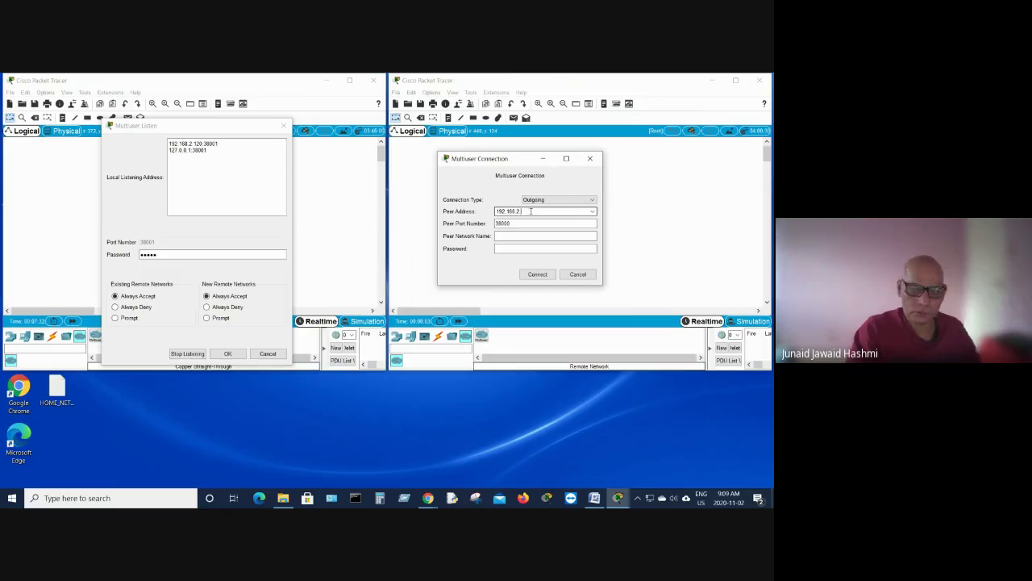
pyautogui.write('.120')
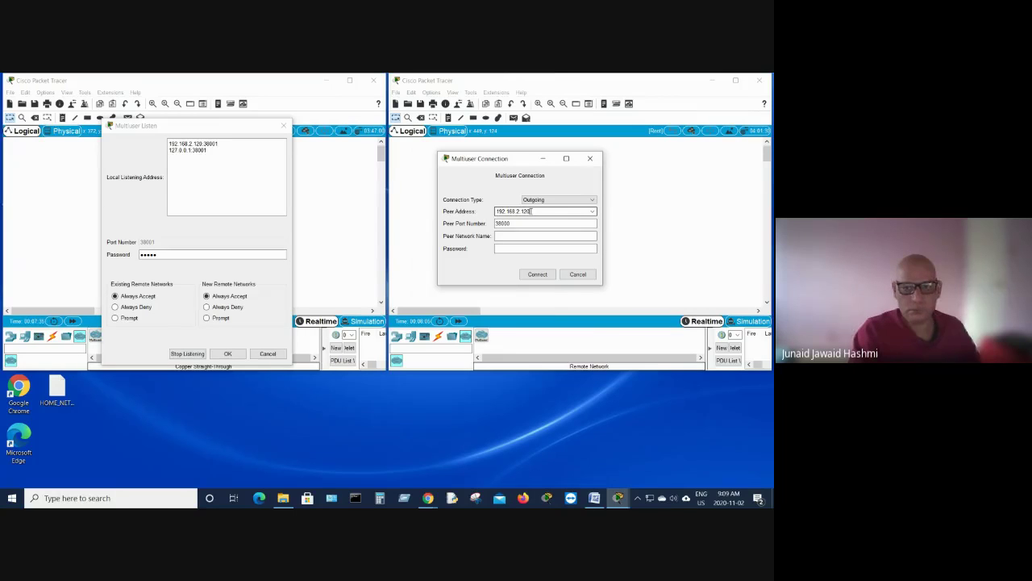
pyautogui.click(514, 223)
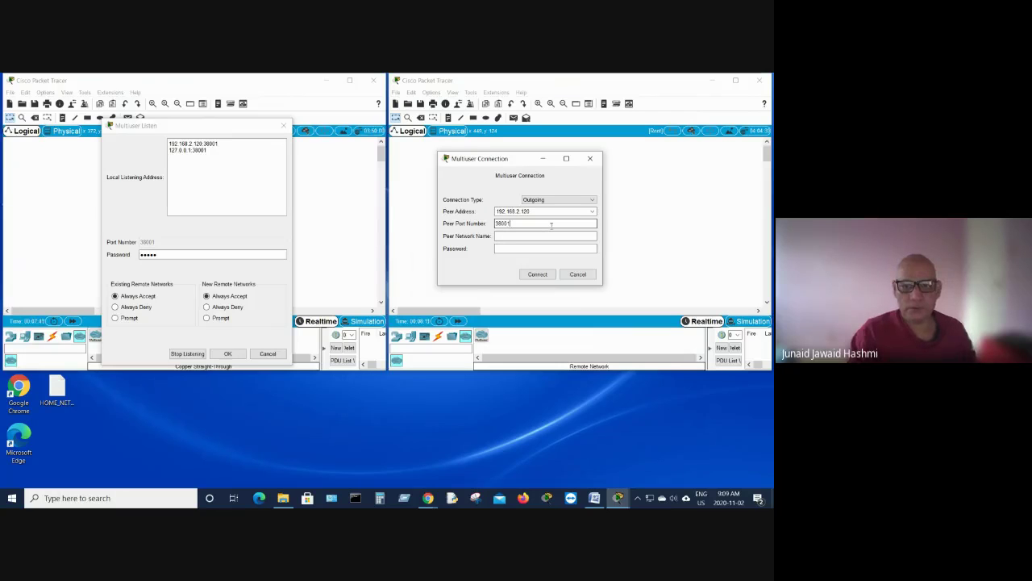
pyautogui.write('1')
pyautogui.moveTo(209, 129); pyautogui.dragTo(259, 222)
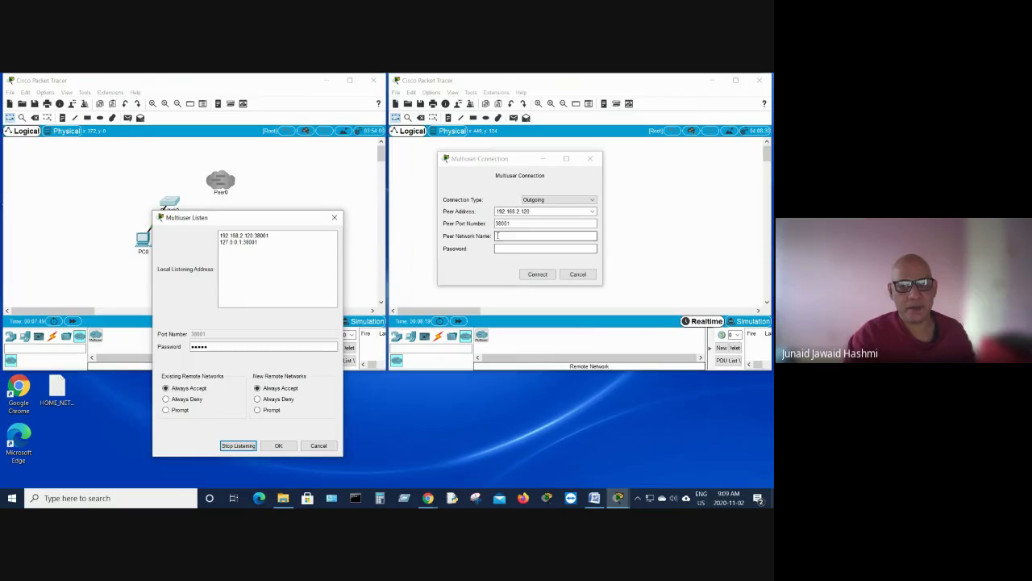
# Step: Name the peer network Peer0, enter the connection password, connect, and close the Listen window
pyautogui.click(579, 236)
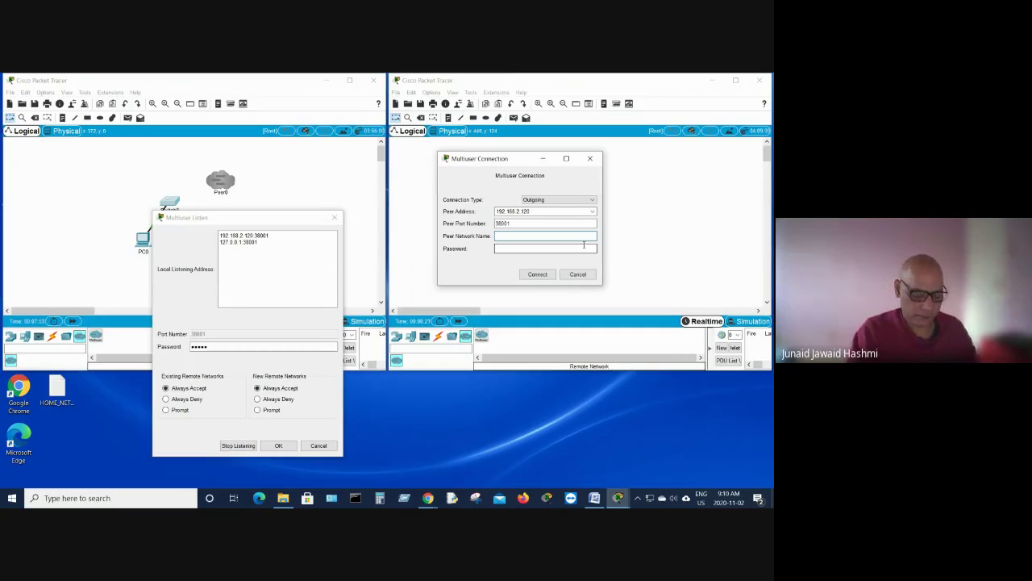
pyautogui.write('Peer0')
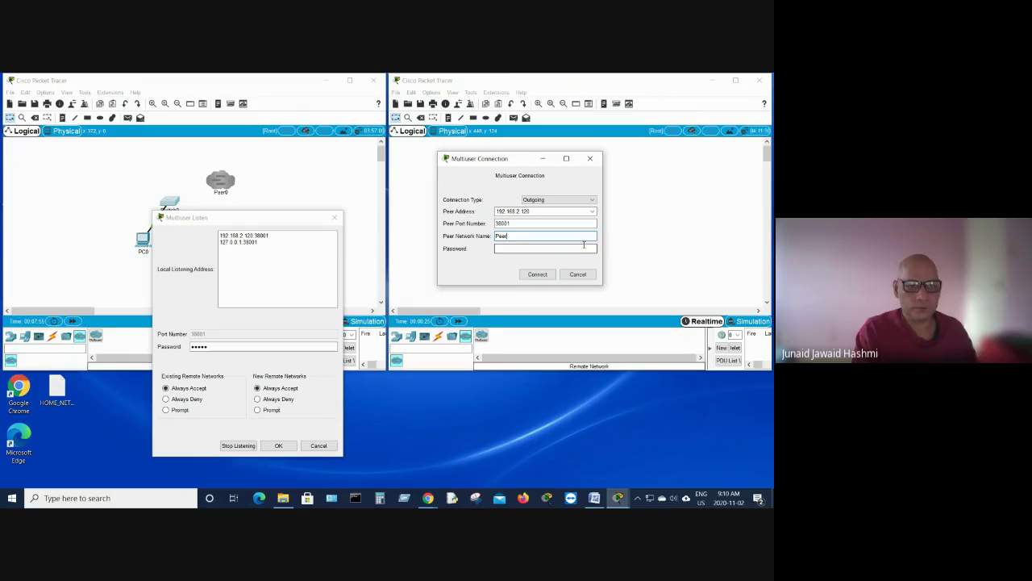
pyautogui.click(502, 249)
pyautogui.write('cis')
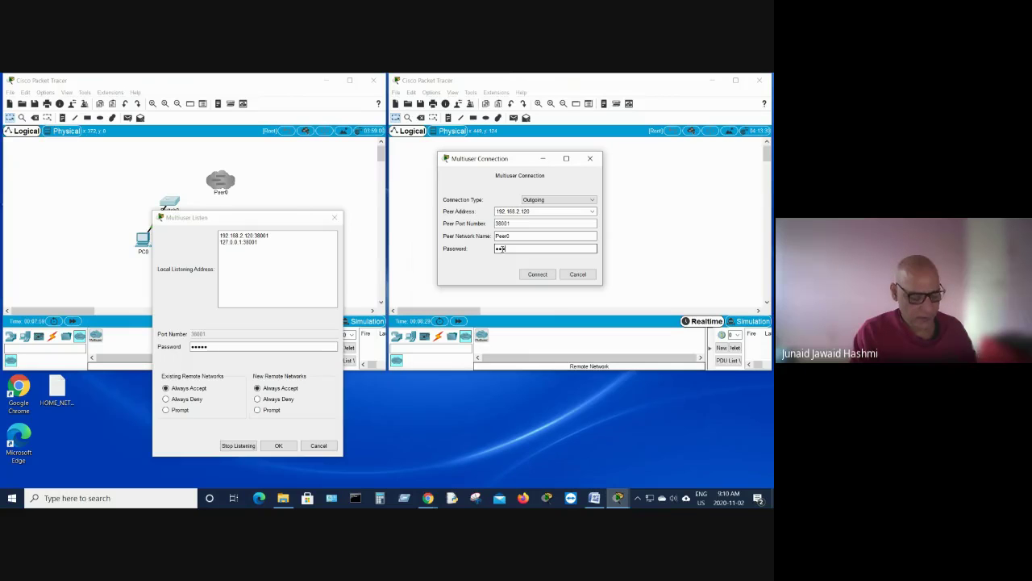
pyautogui.write('co')
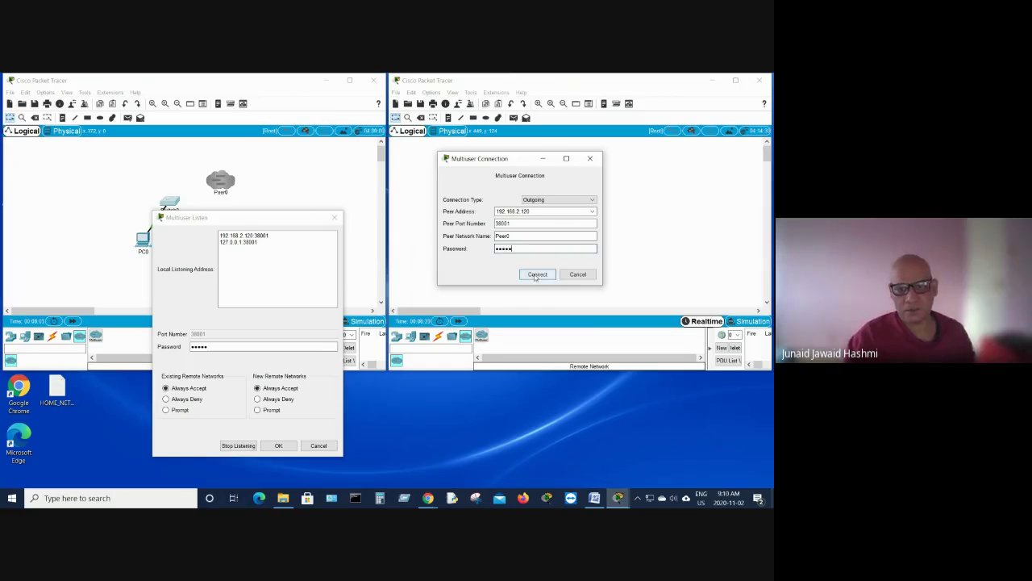
pyautogui.click(536, 275)
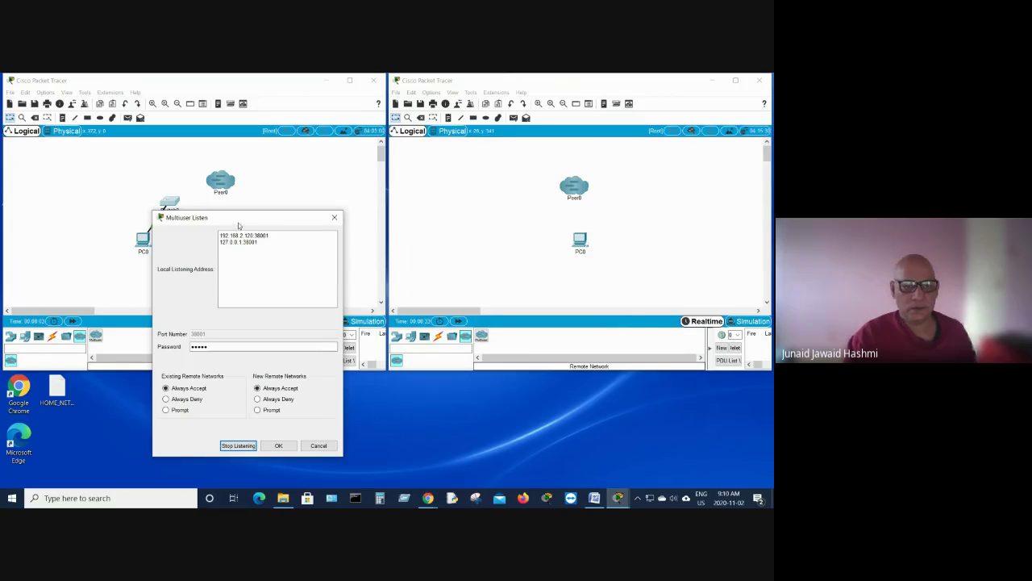
pyautogui.click(335, 217)
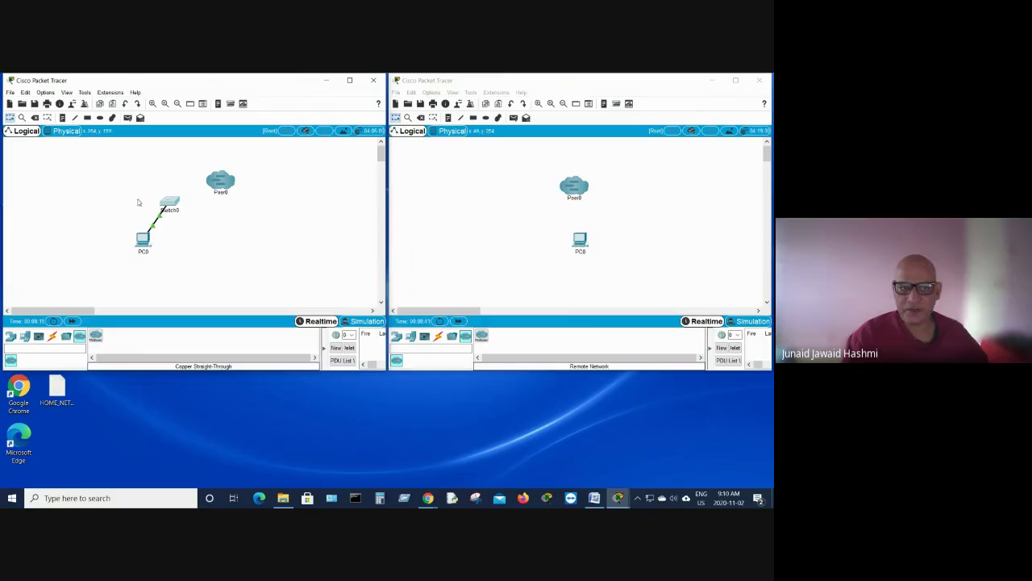
# Step: Cable the right PC0's FastEthernet0 to the Peer0 cloud with a copper straight-through link
pyautogui.moveTo(171, 204)
pyautogui.click(438, 335)
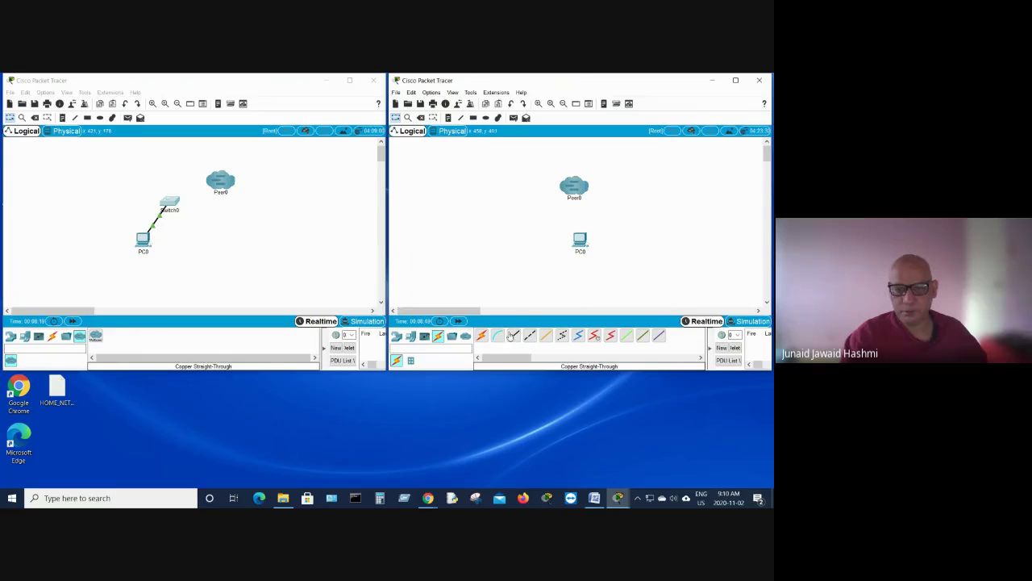
pyautogui.click(513, 335)
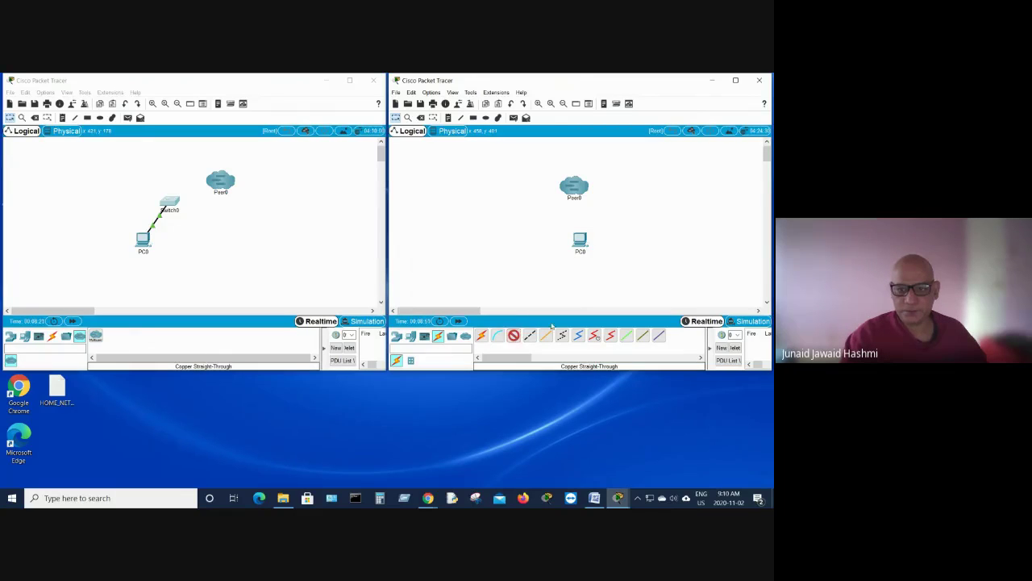
pyautogui.click(578, 241)
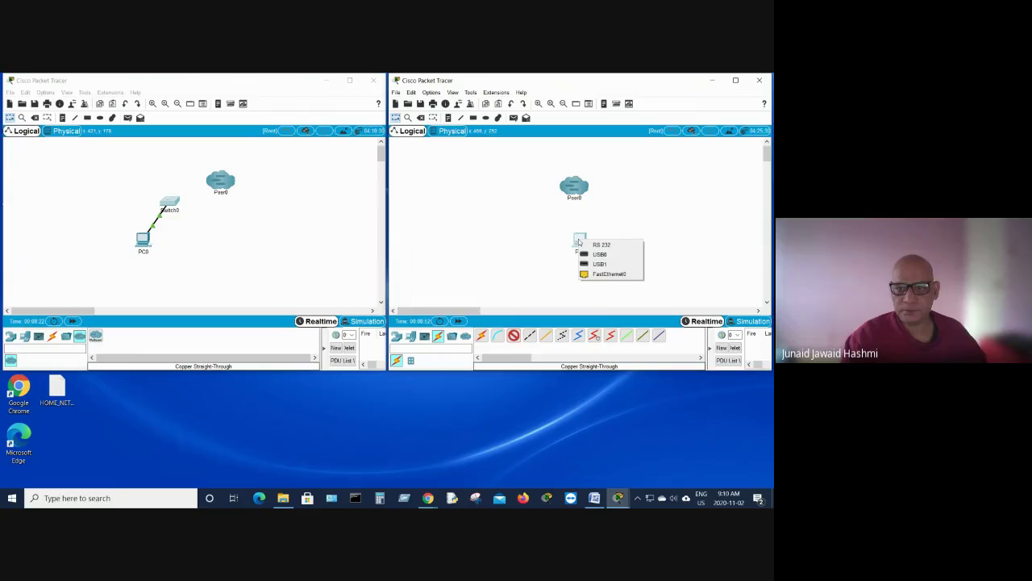
pyautogui.click(600, 275)
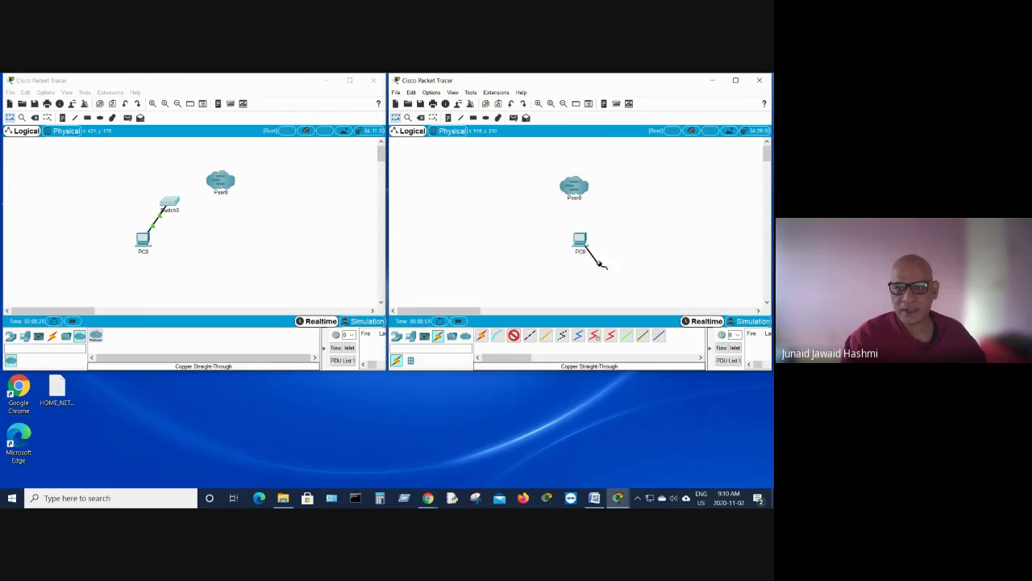
pyautogui.click(583, 187)
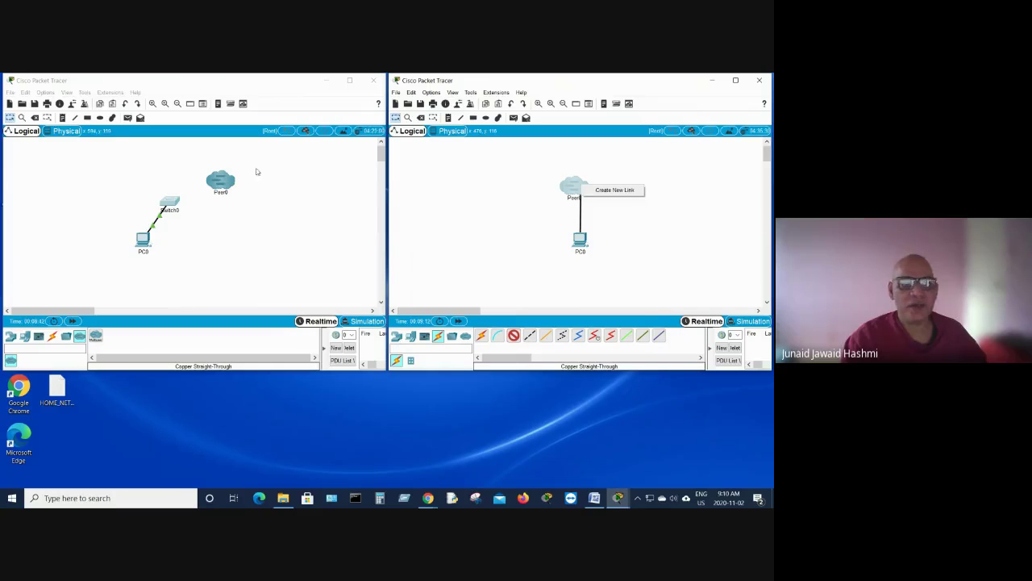
pyautogui.click(248, 90)
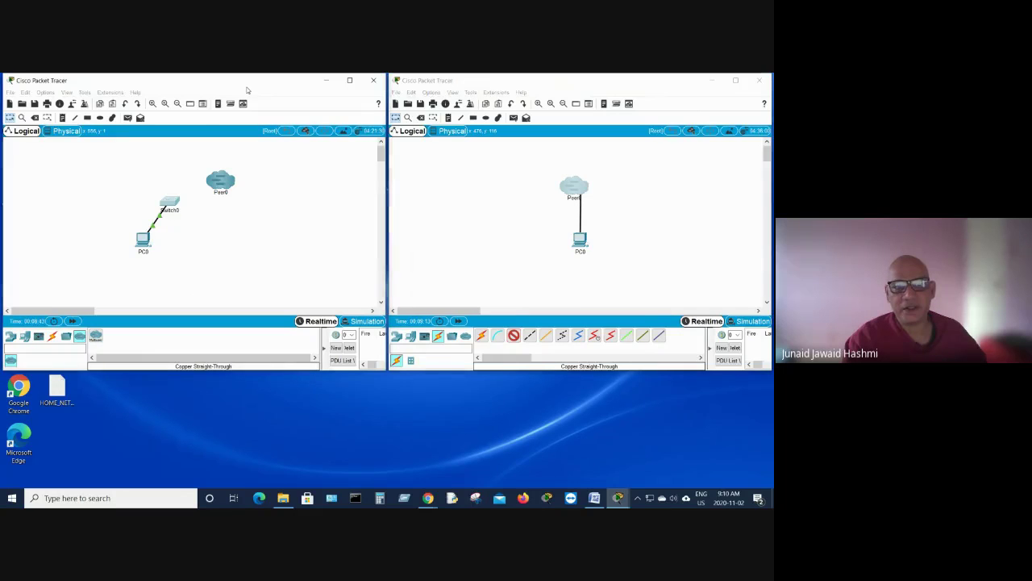
# Step: Open the Multiuser Port Visibility settings and clear Switch0's existing port selections
pyautogui.click(112, 94)
pyautogui.moveTo(118, 113)
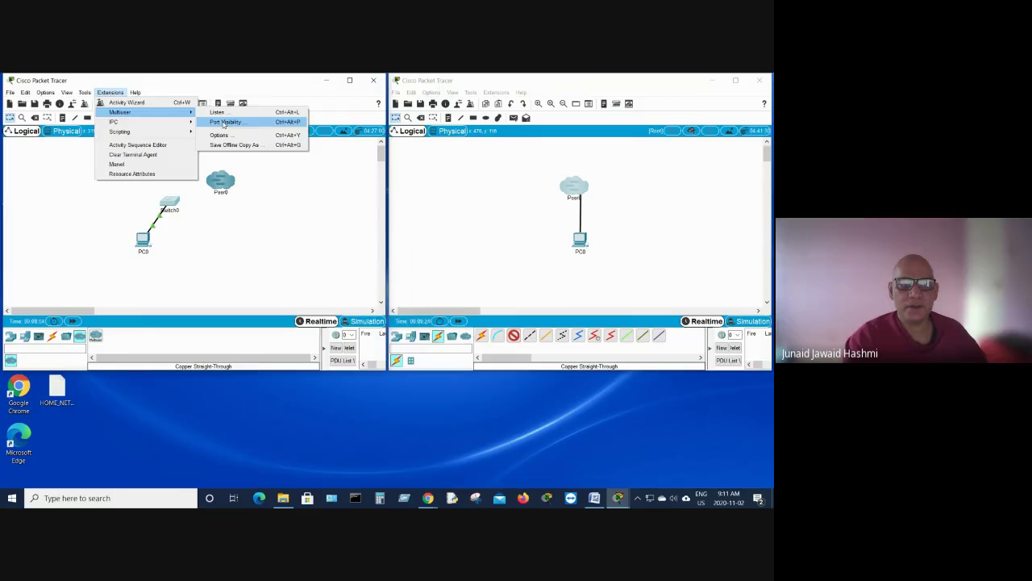
pyautogui.click(225, 123)
pyautogui.moveTo(373, 214); pyautogui.dragTo(234, 129)
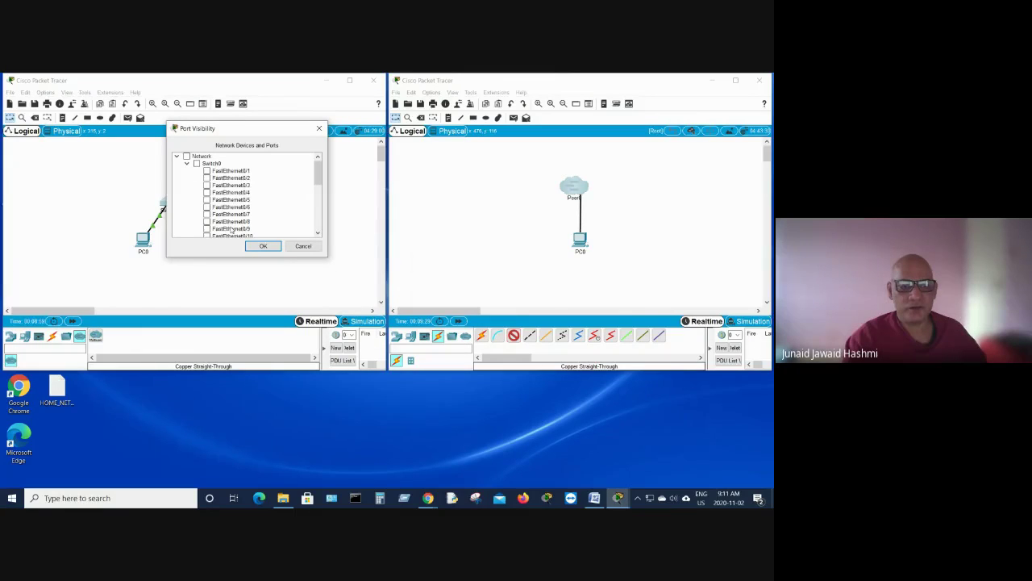
pyautogui.moveTo(315, 176)
pyautogui.mouseDown()
pyautogui.moveTo(319, 225)
pyautogui.moveTo(319, 171)
pyautogui.mouseUp()
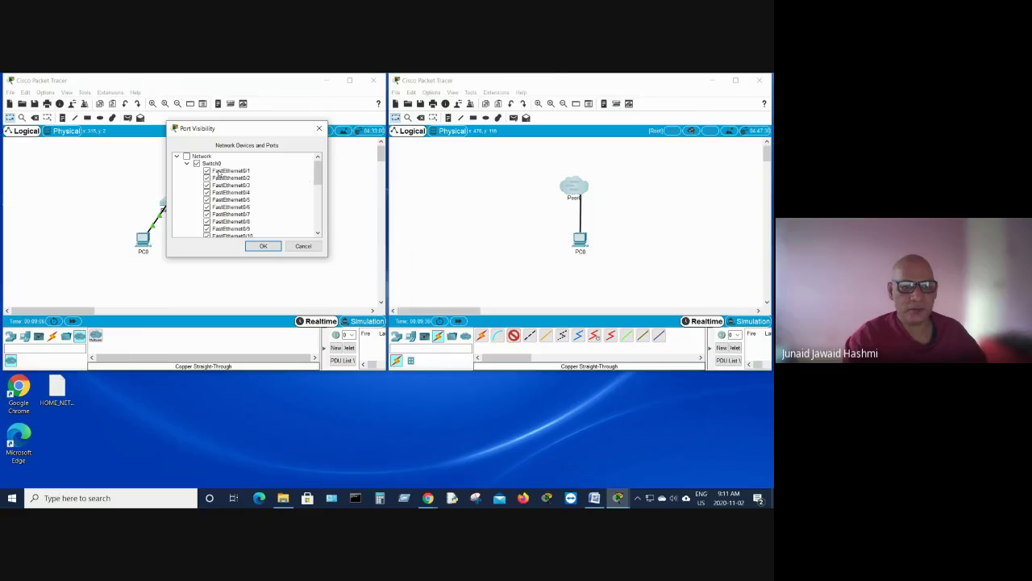
pyautogui.click(196, 163)
pyautogui.click(196, 164)
pyautogui.moveTo(318, 176)
pyautogui.mouseDown()
pyautogui.moveTo(321, 224)
pyautogui.moveTo(326, 166)
pyautogui.mouseUp()
pyautogui.click(196, 163)
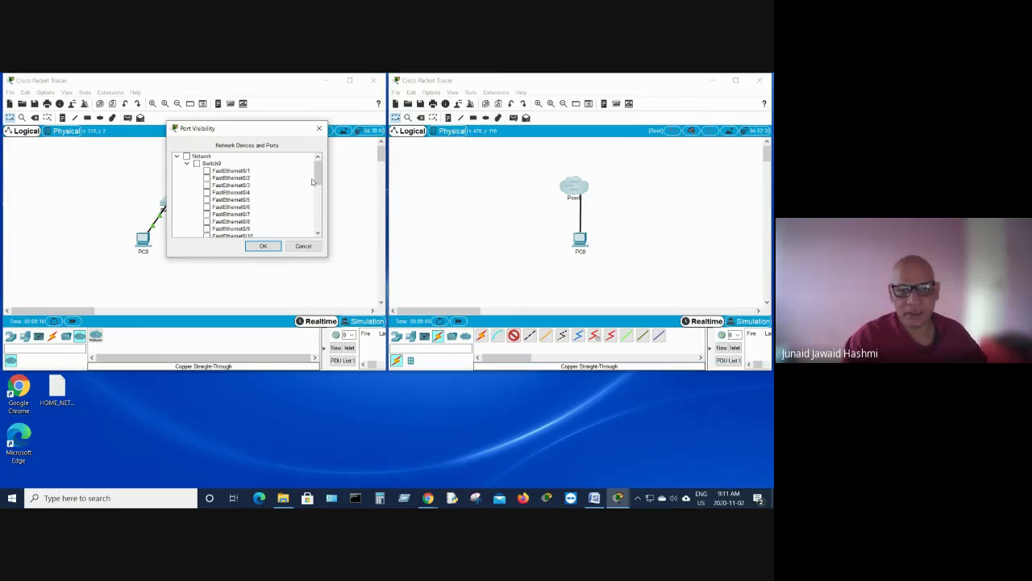
# Step: Share Switch0's FastEthernet0/1–0/5 and GigabitEthernet0/1–0/2 ports with the remote peer and confirm
pyautogui.click(206, 172)
pyautogui.click(206, 186)
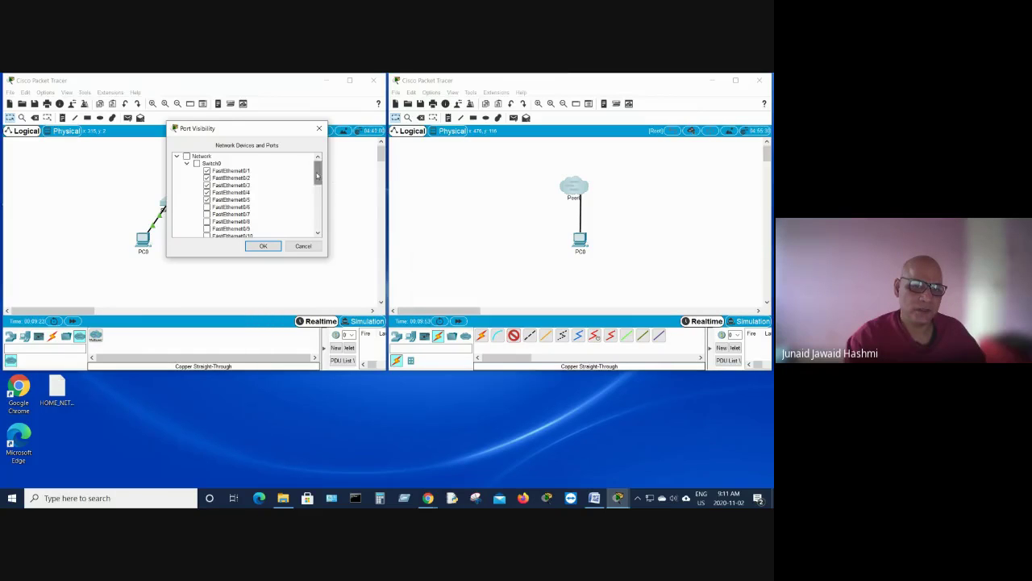
pyautogui.moveTo(318, 169); pyautogui.dragTo(318, 228)
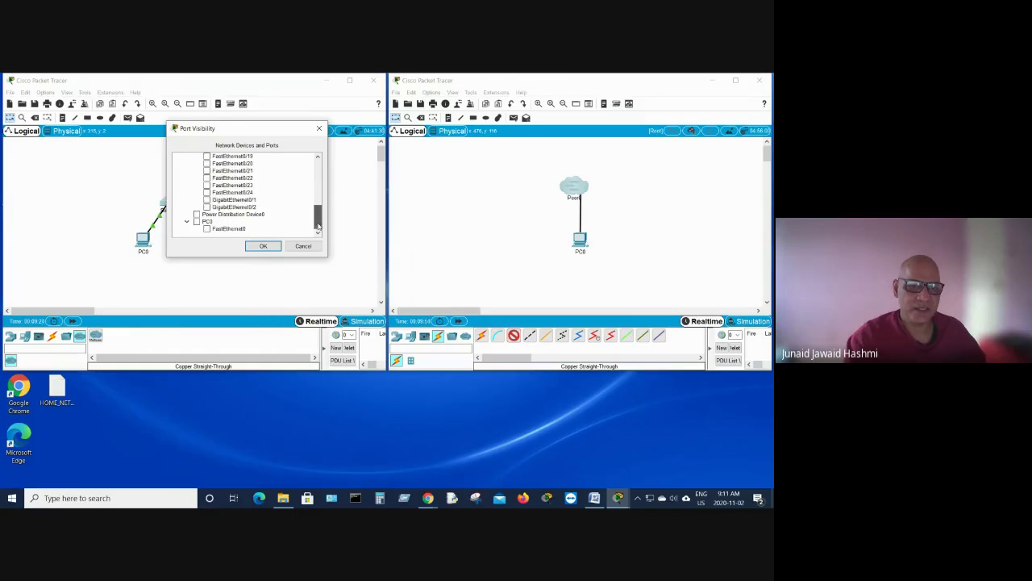
pyautogui.click(208, 199)
pyautogui.click(207, 206)
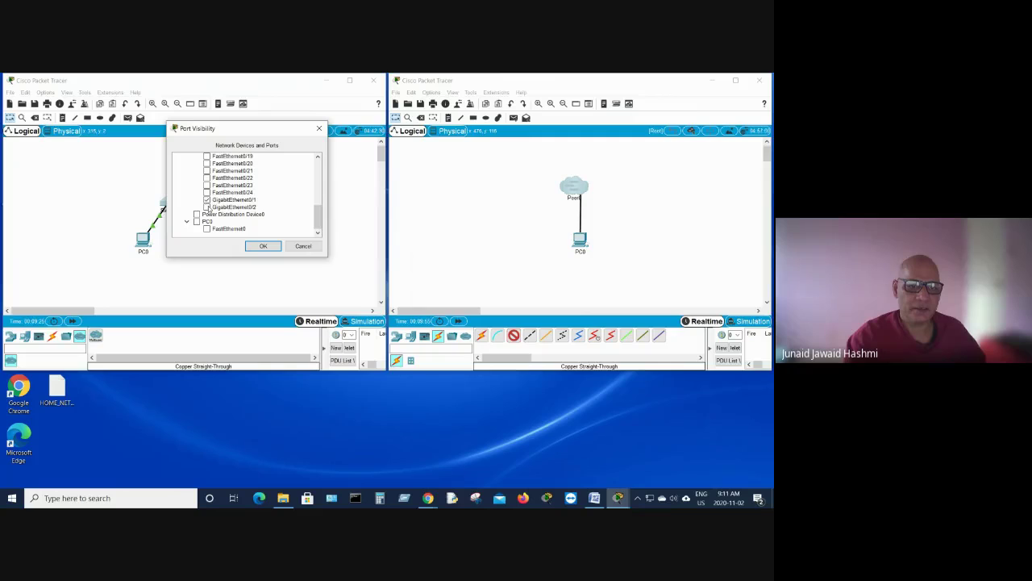
pyautogui.click(260, 246)
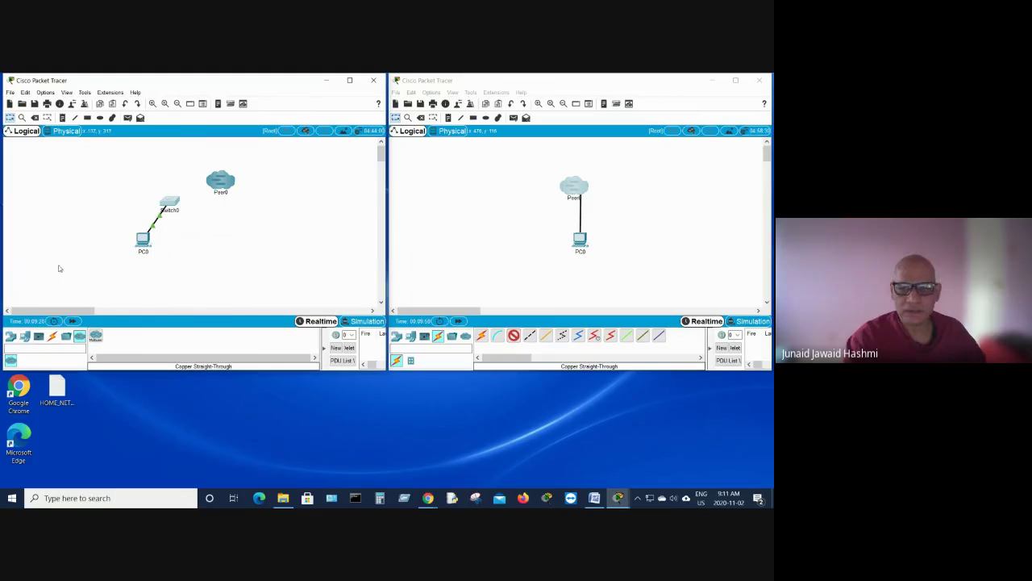
# Step: Link the remote Peer0 to Switch0 FastEthernet0/2, review left PC0's IP configuration, then open the right PC0
pyautogui.click(582, 188)
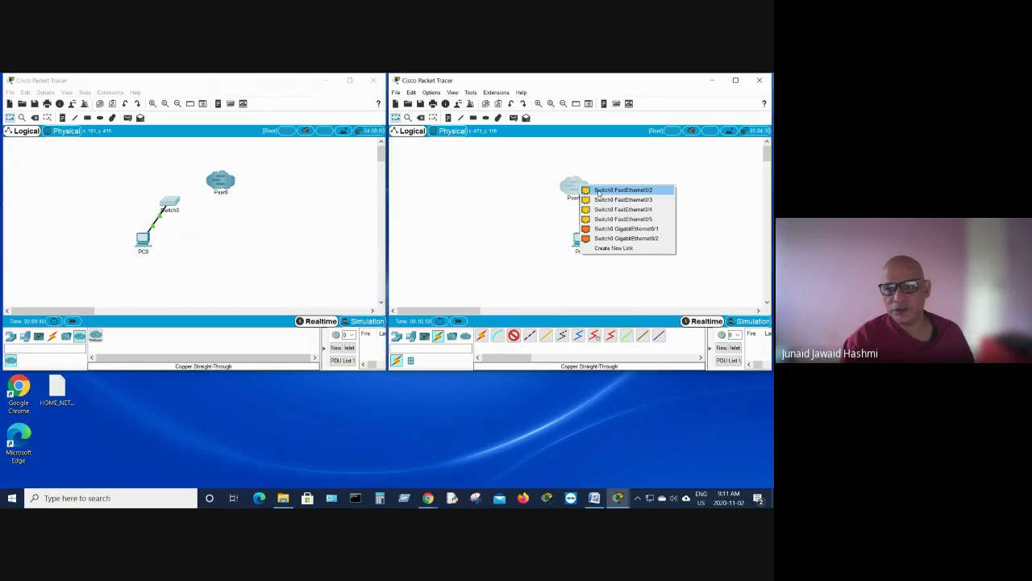
pyautogui.click(598, 190)
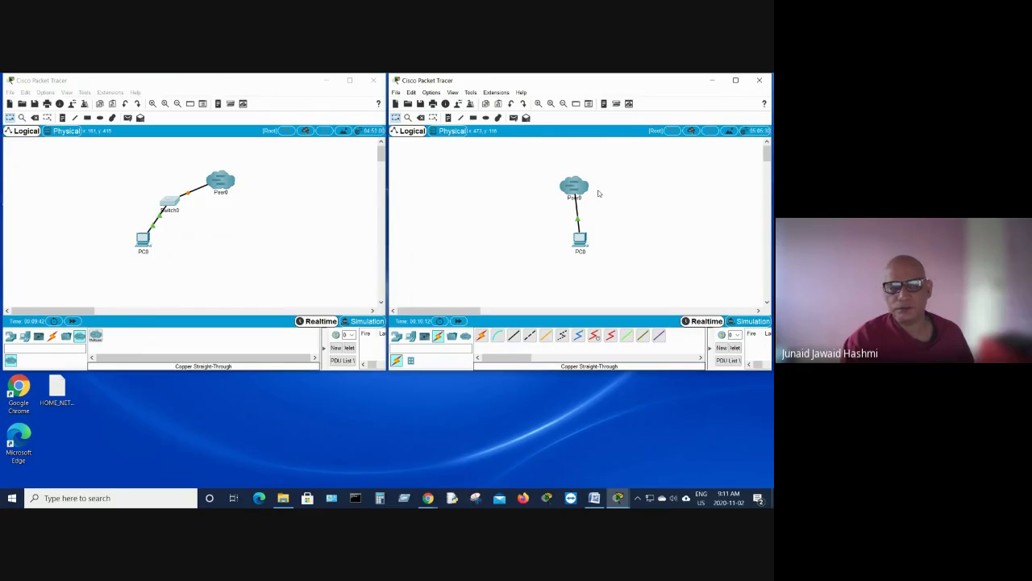
pyautogui.click(139, 244)
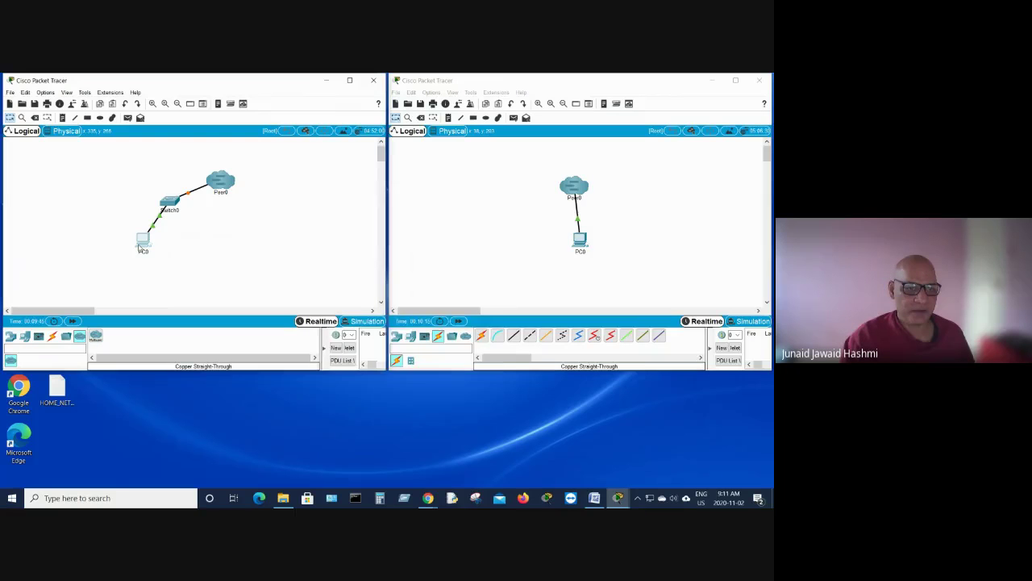
pyautogui.click(298, 217)
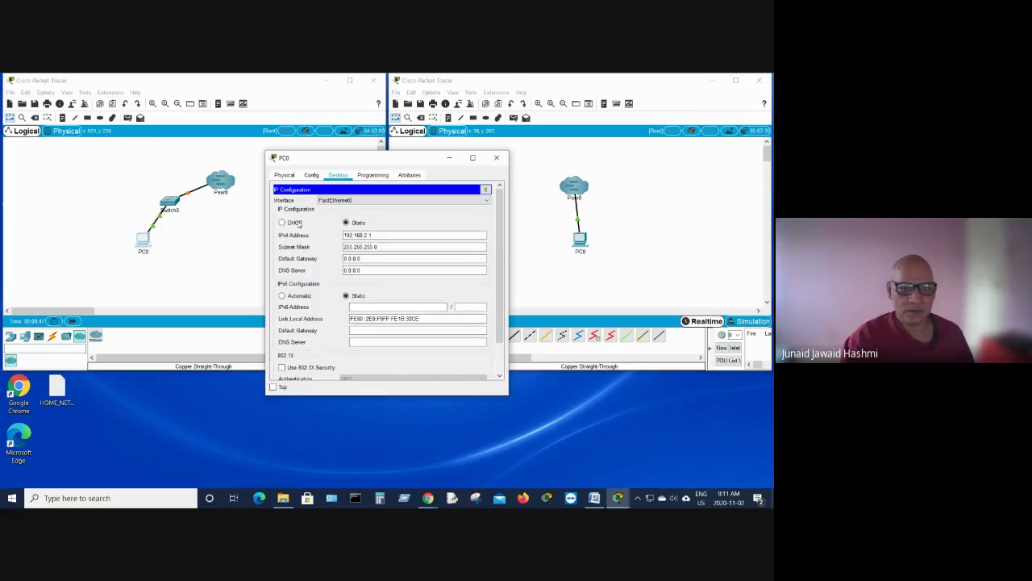
pyautogui.click(496, 157)
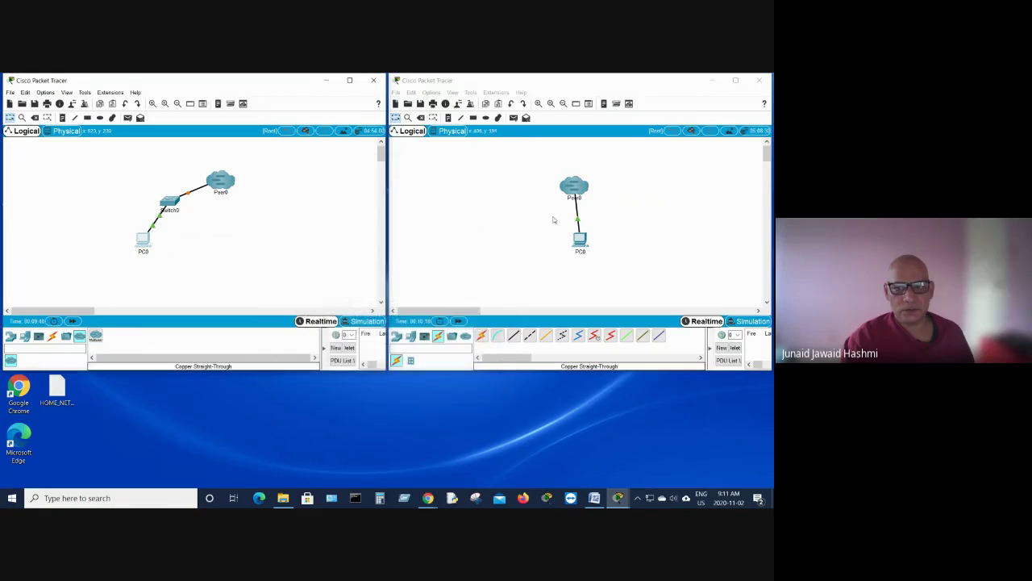
pyautogui.click(578, 238)
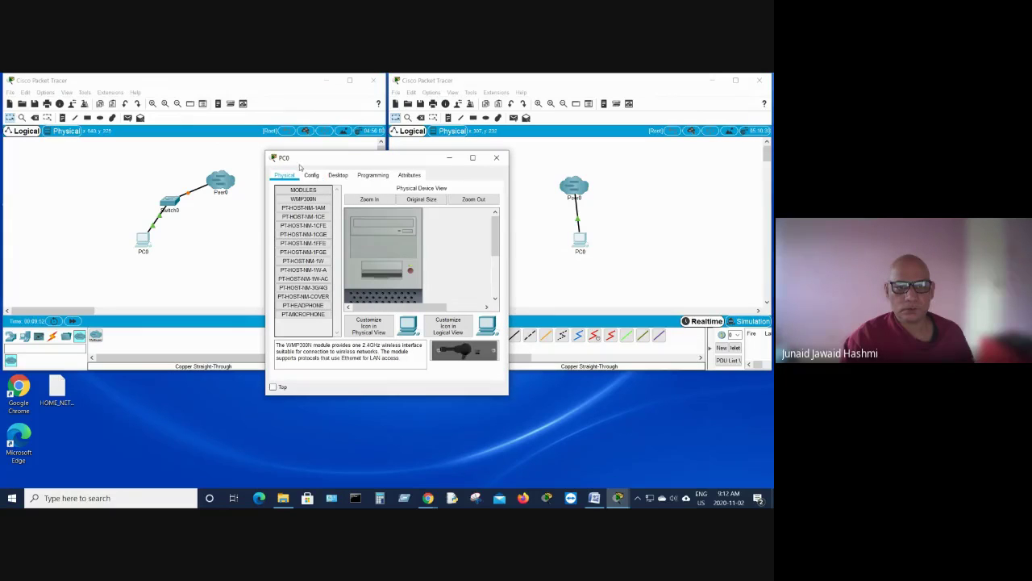
# Step: Give the right PC0 static IPv4 address 192.168.2.2 with subnet mask 255.255.255.0
pyautogui.click(335, 178)
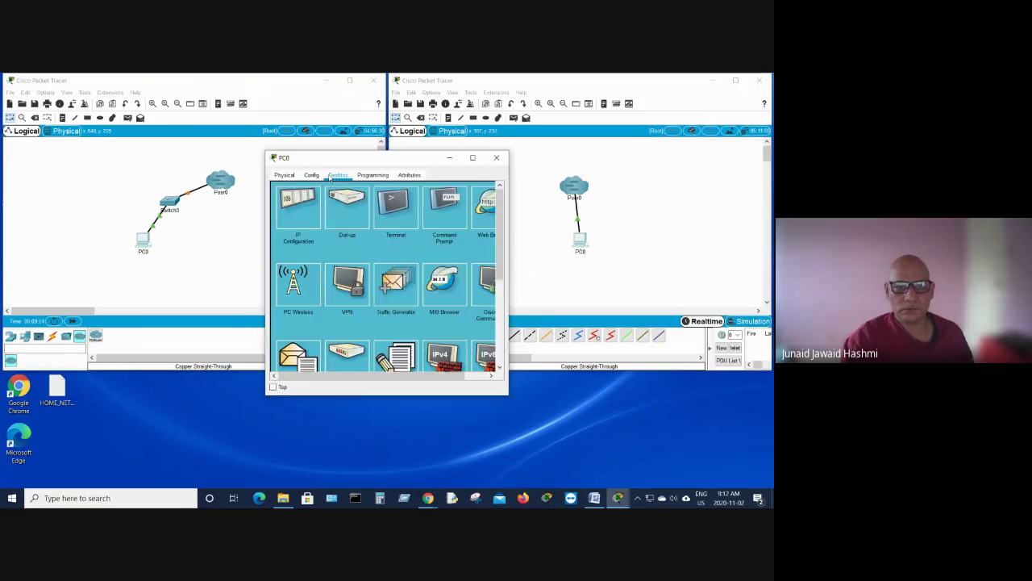
pyautogui.click(302, 215)
pyautogui.click(350, 235)
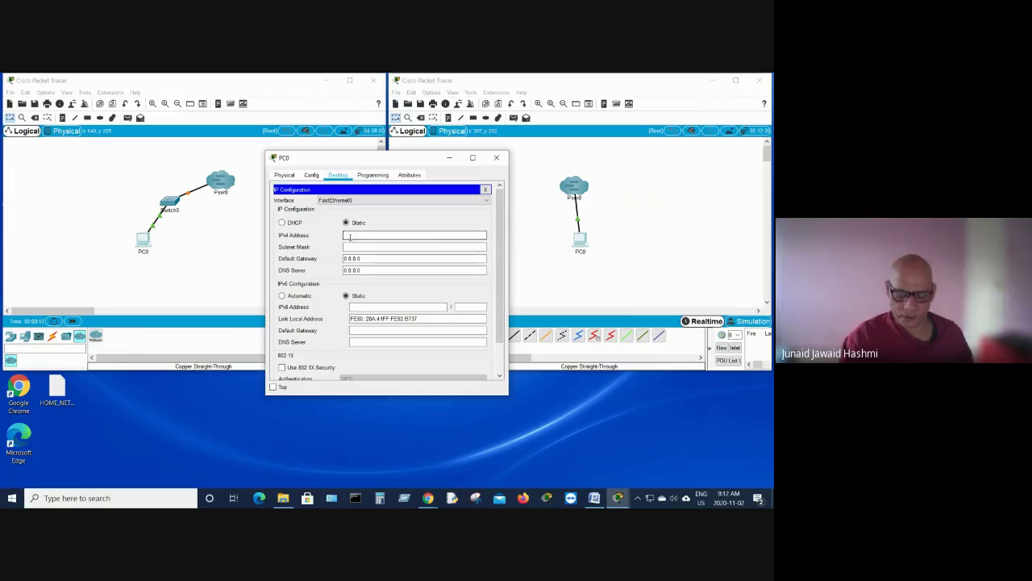
pyautogui.write('19')
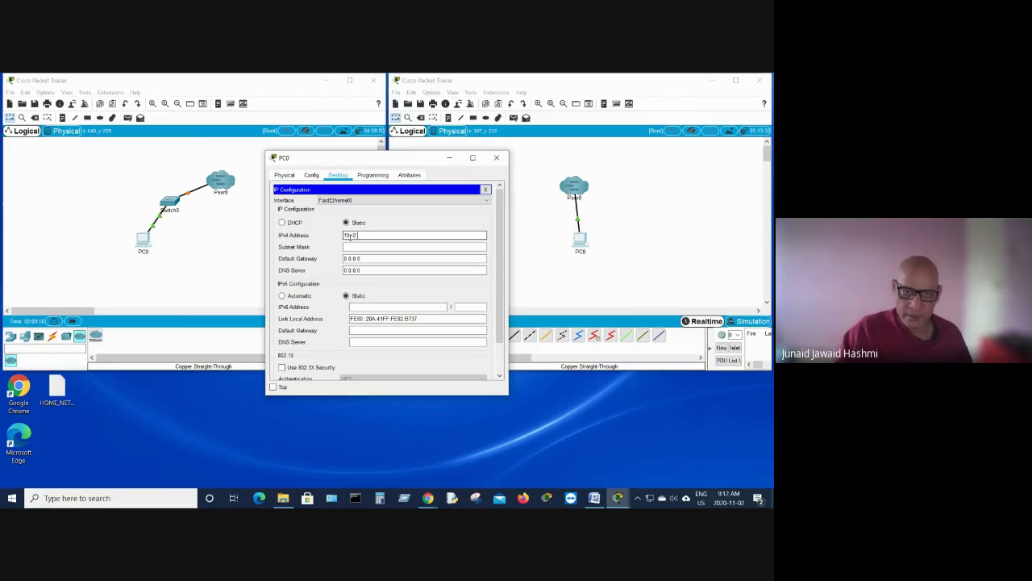
pyautogui.write('2')
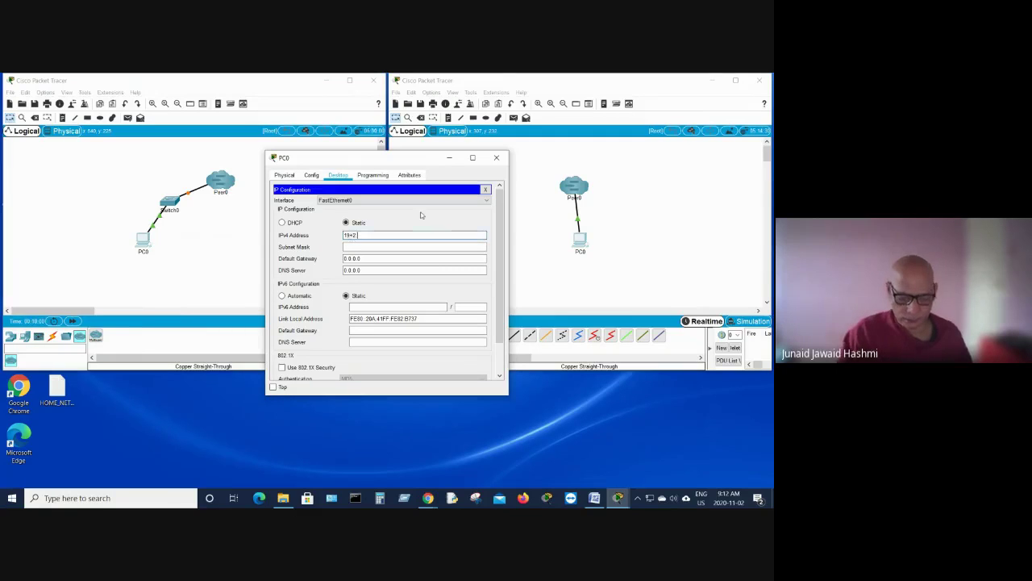
pyautogui.press('BackSpace')
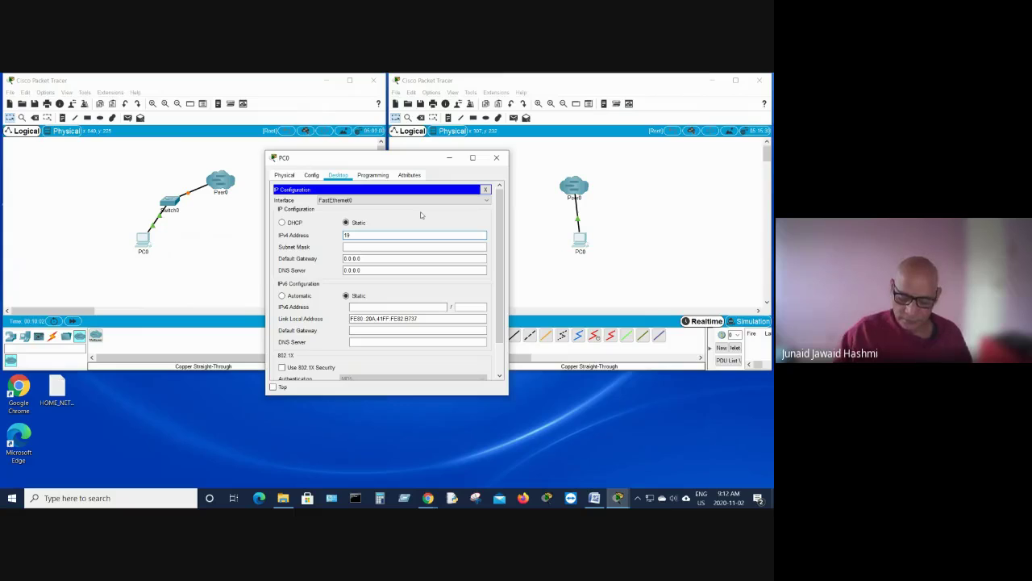
pyautogui.write('2.168.2.2')
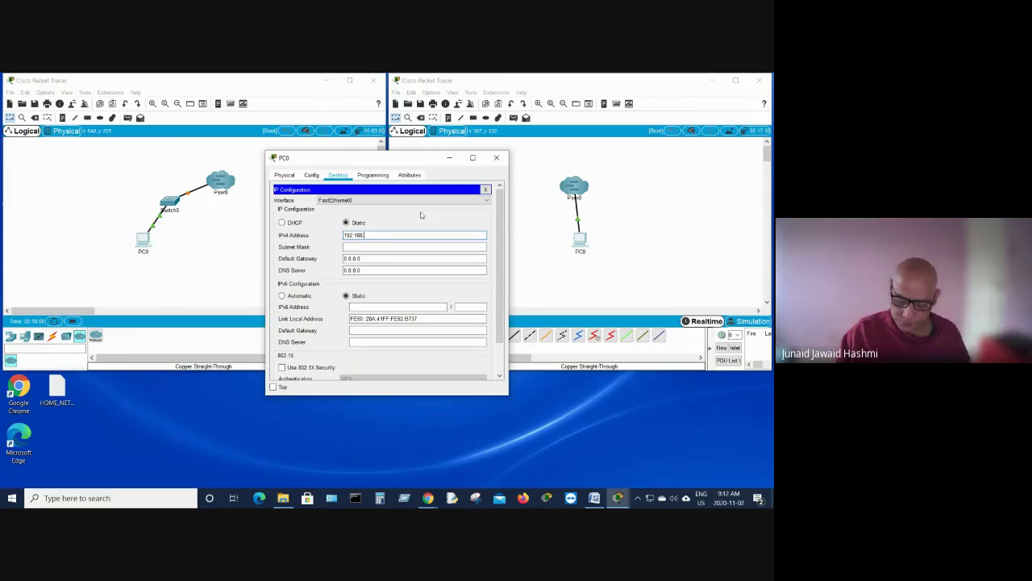
pyautogui.click(357, 247)
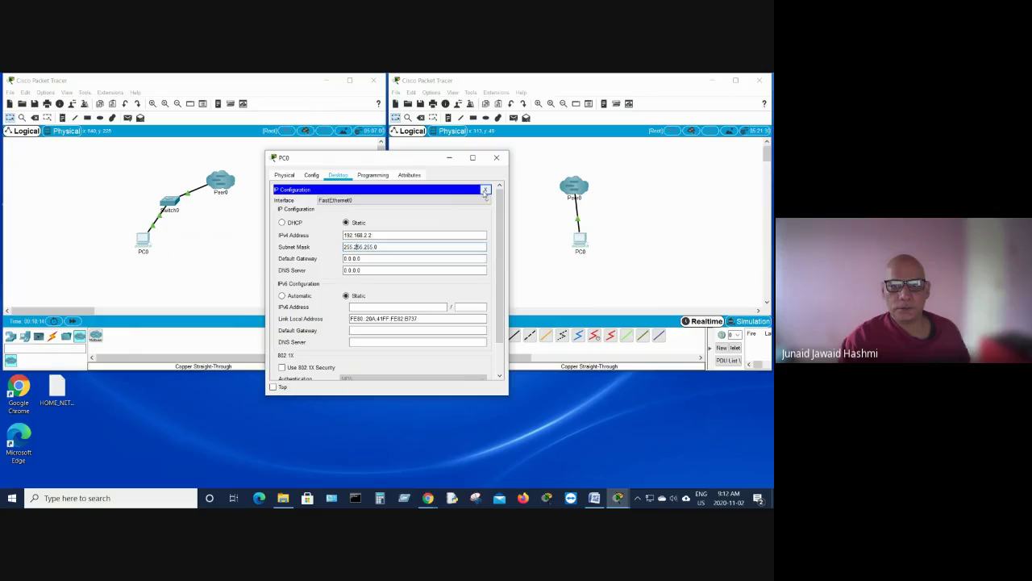
pyautogui.click(485, 190)
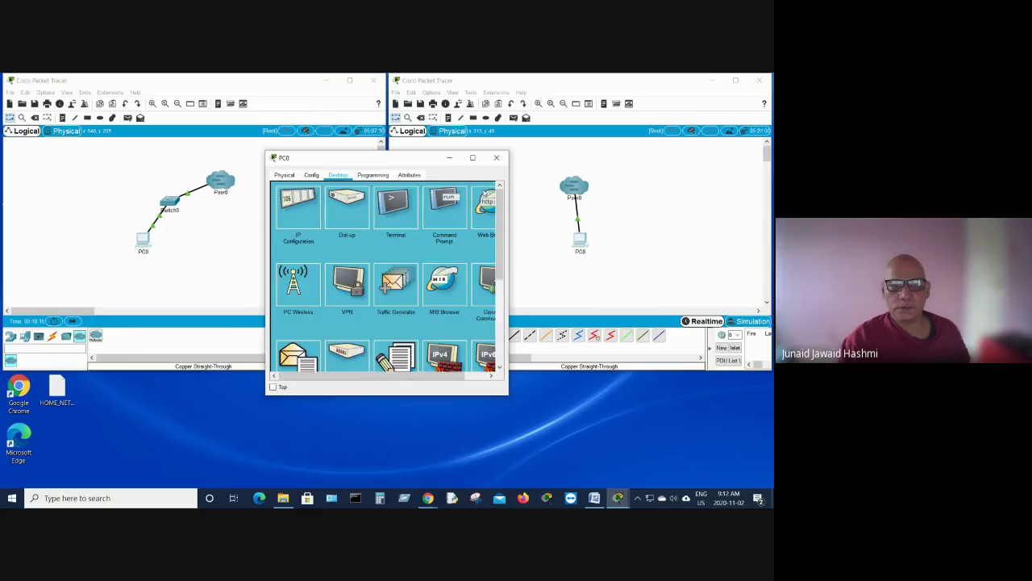
# Step: Ping 192.168.2.1 from the remote PC0's command prompt, getting 4 of 4 replies
pyautogui.click(444, 218)
pyautogui.write('p')
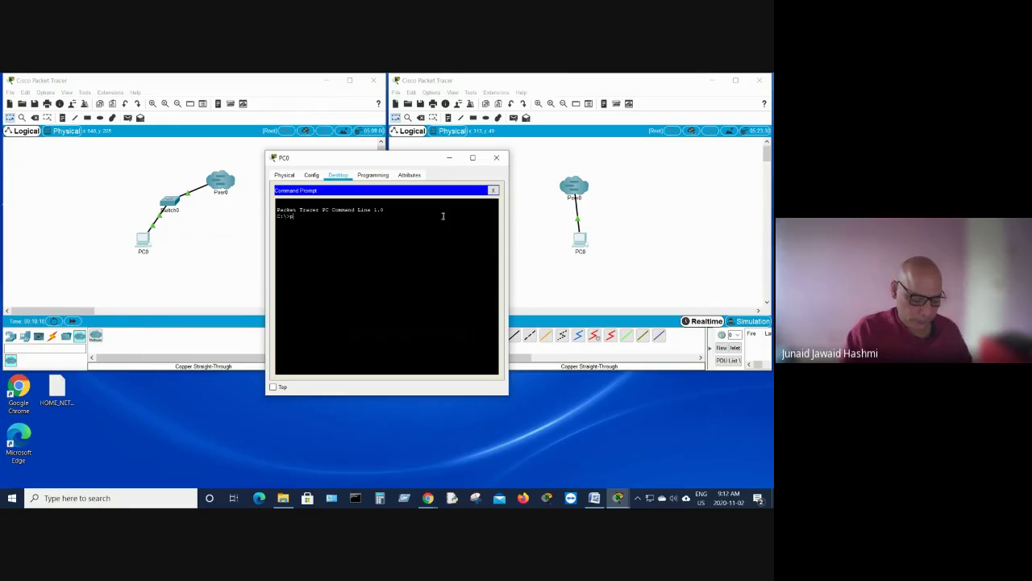
pyautogui.write('ing 1')
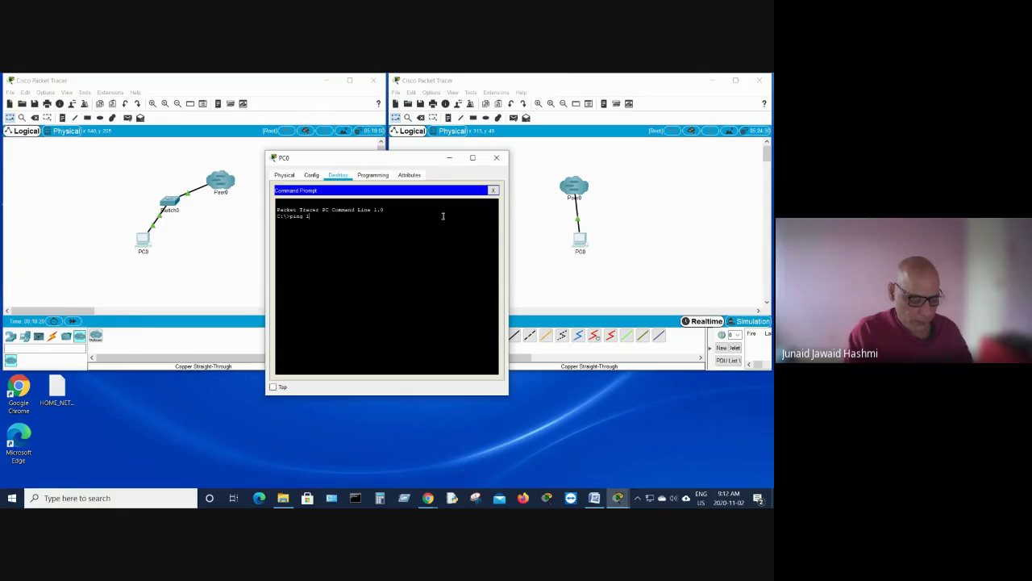
pyautogui.write('92.168.2.1')
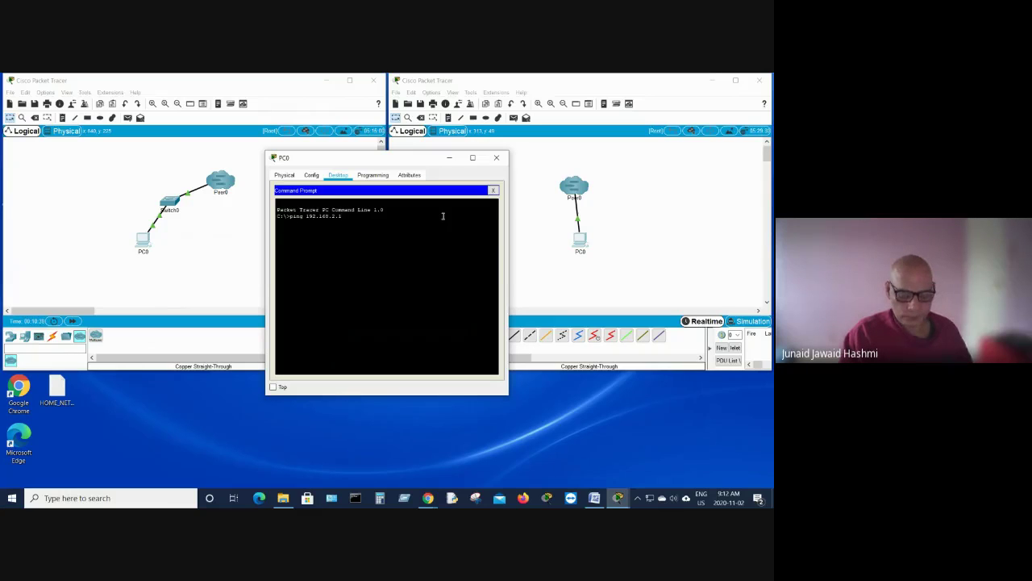
pyautogui.press('Return')
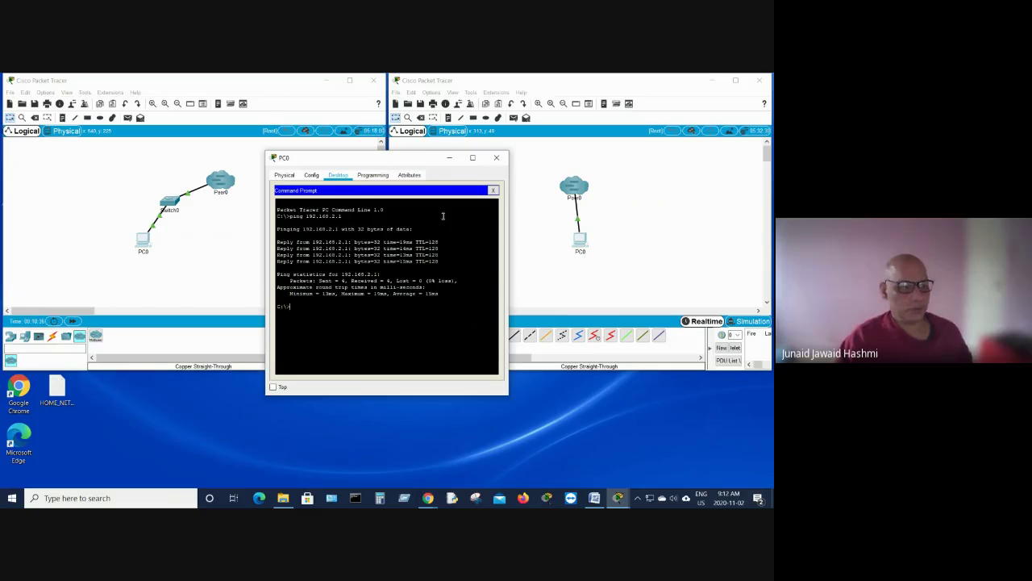
pyautogui.moveTo(391, 161); pyautogui.dragTo(509, 216)
# Step: Minimize the PC0 command window and switch over to Chrome
pyautogui.click(567, 215)
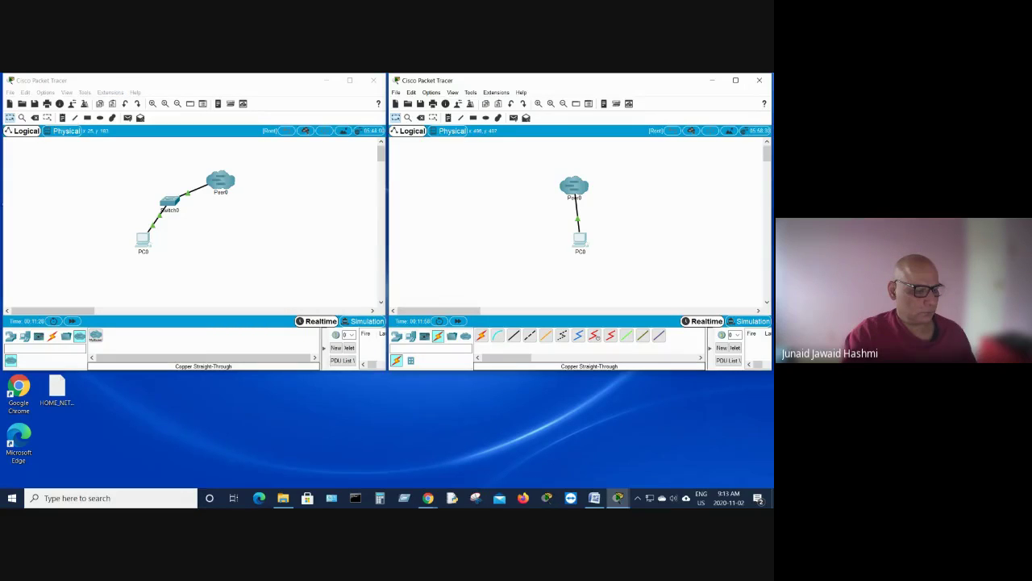
pyautogui.hotkey('alt', 'Tab')
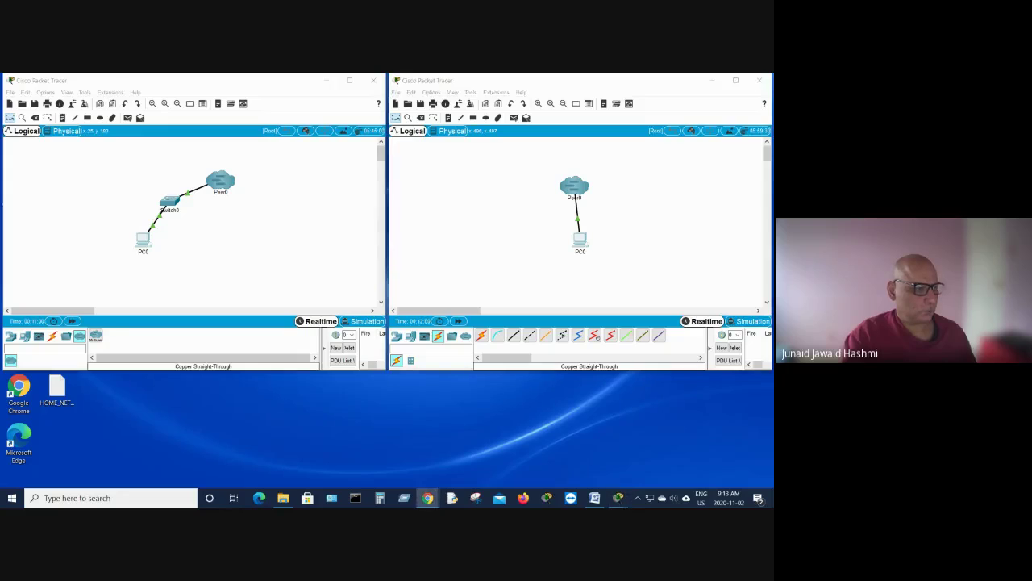